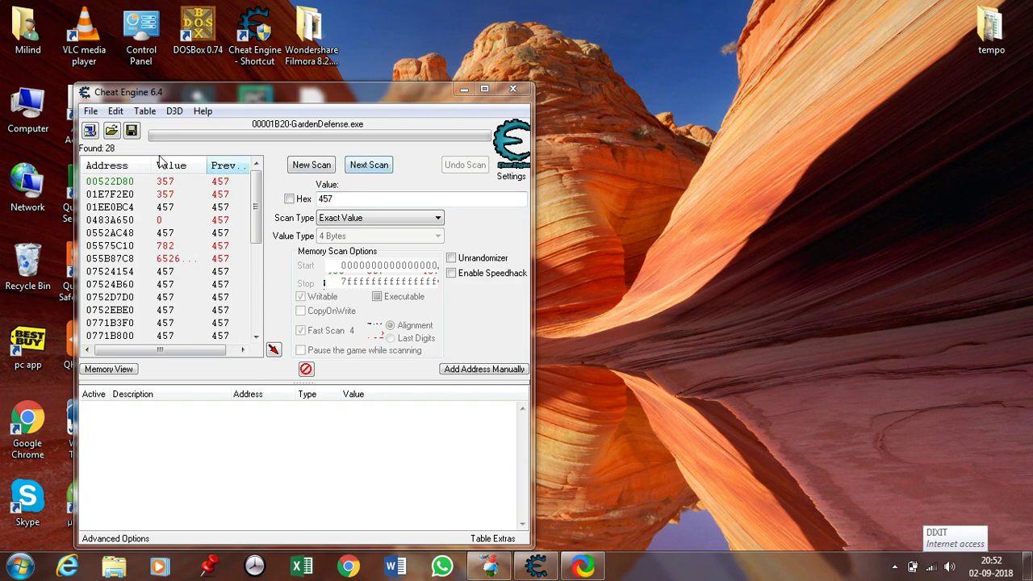
Attach Cheat Engine to GardenDefense.exe and bring up the game, now showing $357
click(89, 130)
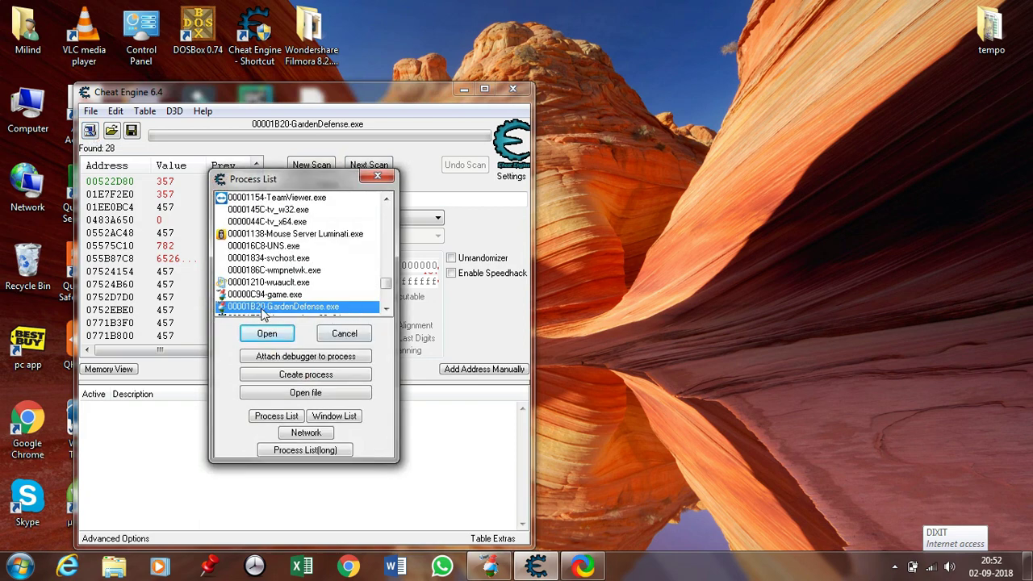
click(267, 335)
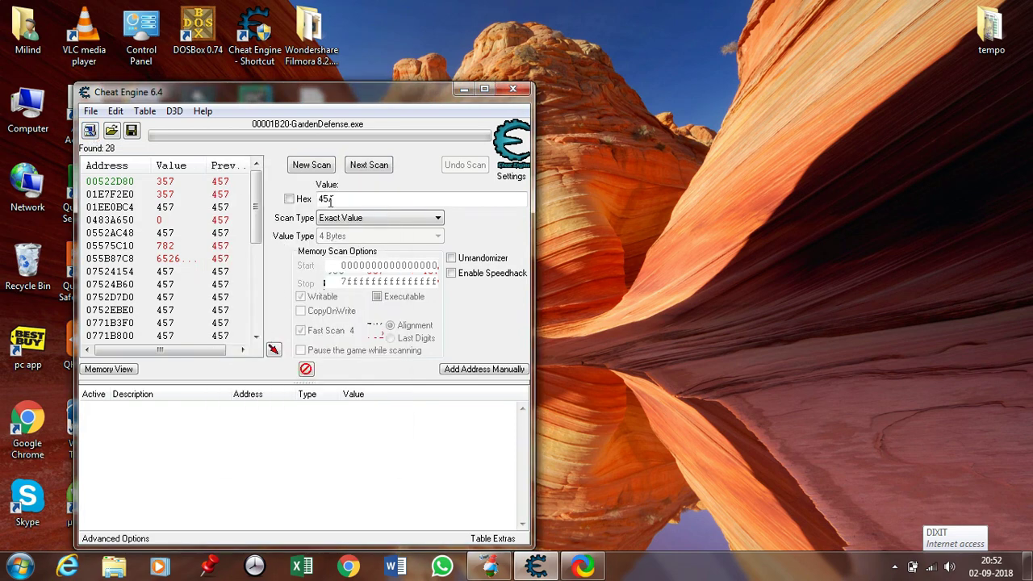
click(507, 567)
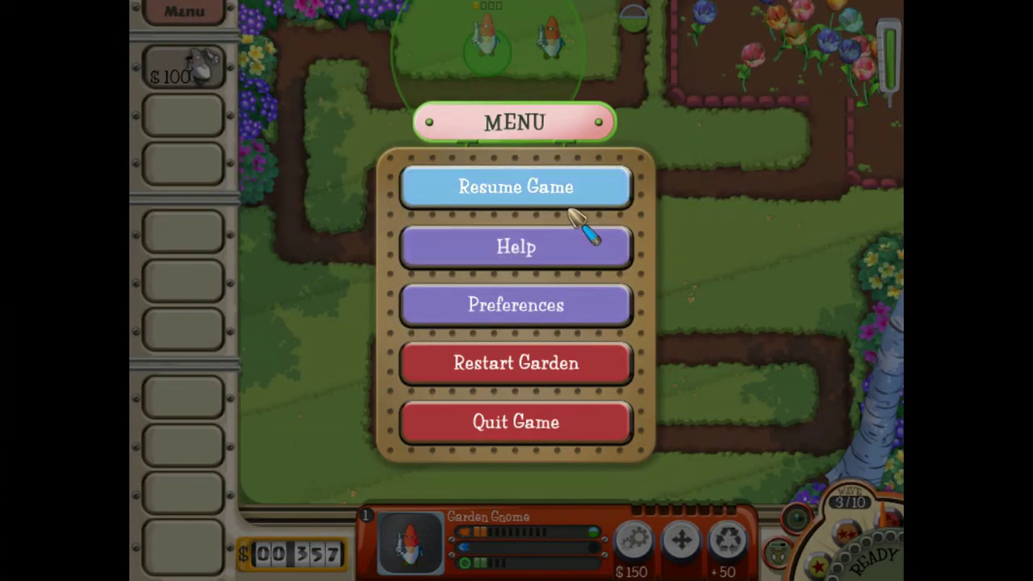
Resume Garden Defense to confirm the money reads $357, then return to Cheat Engine
click(571, 212)
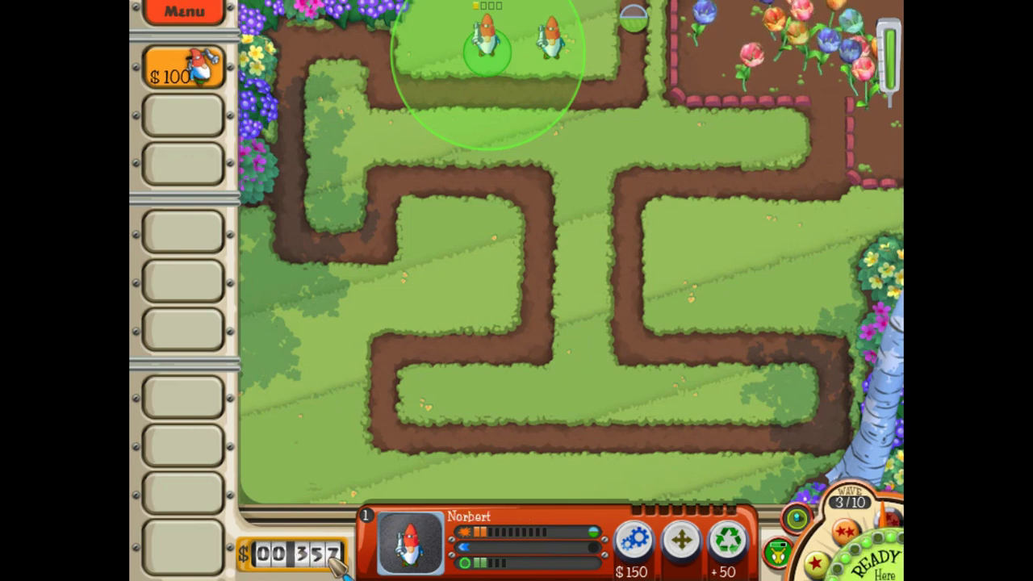
key(alt+Tab)
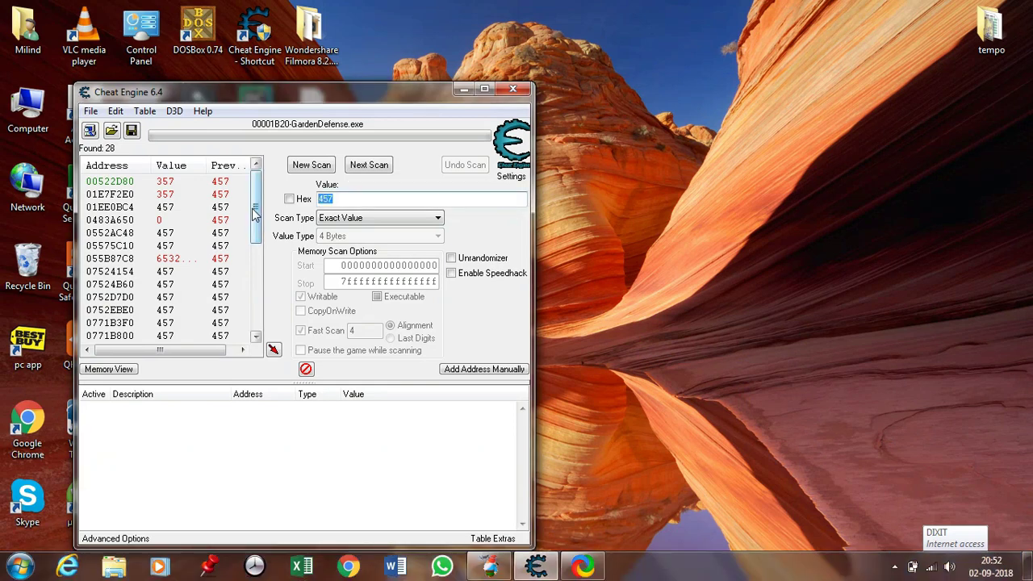
Run a fresh scan for 357, then spend $100 placing a Garden Gnome on the top path
text(35)
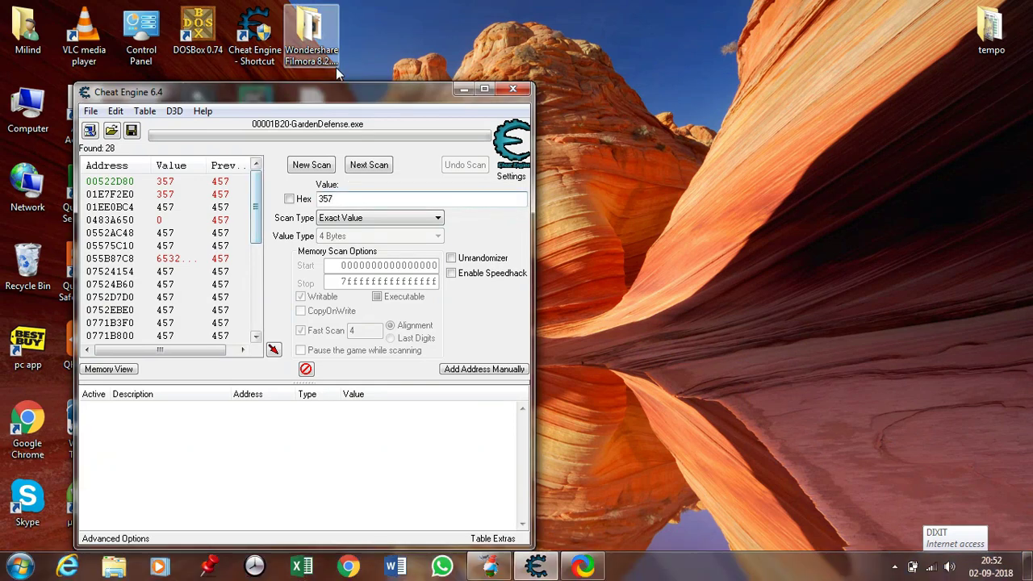
click(311, 166)
click(310, 166)
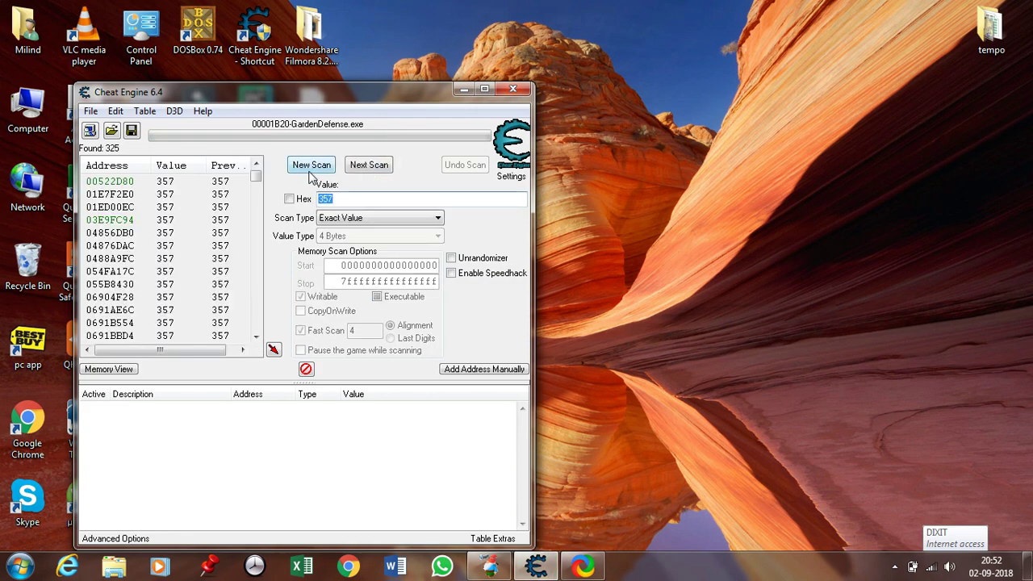
click(489, 568)
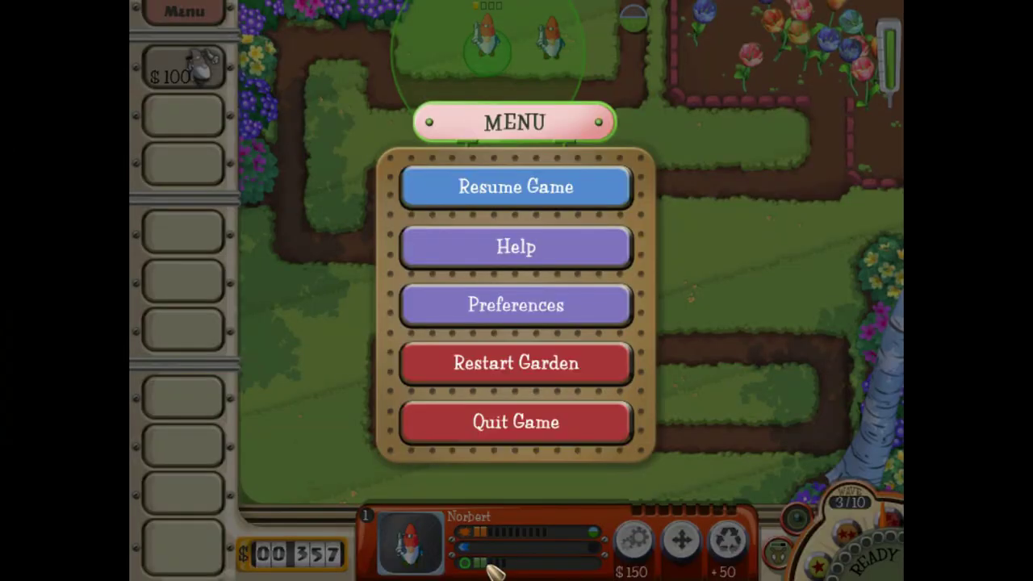
click(478, 193)
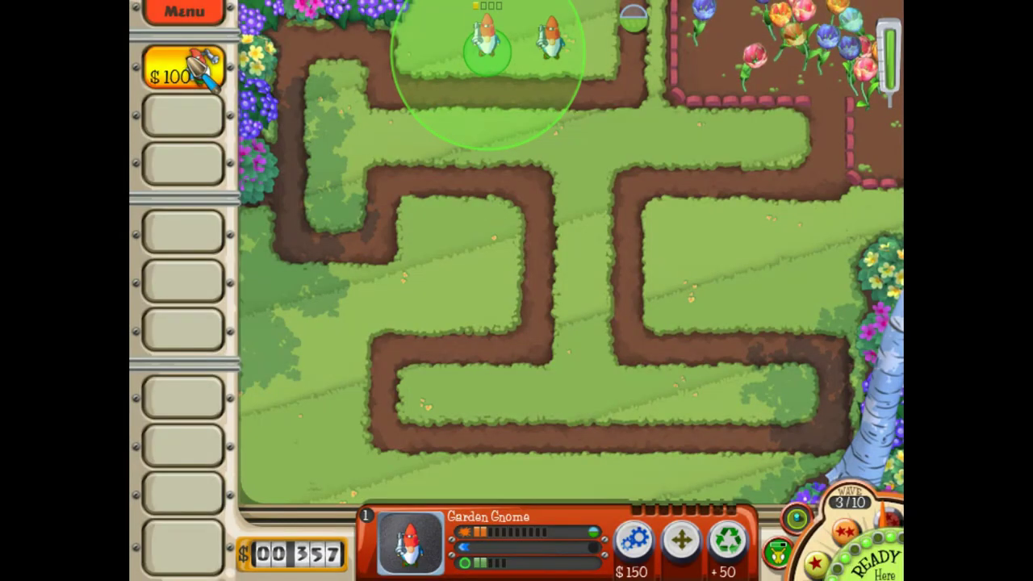
click(184, 69)
click(436, 50)
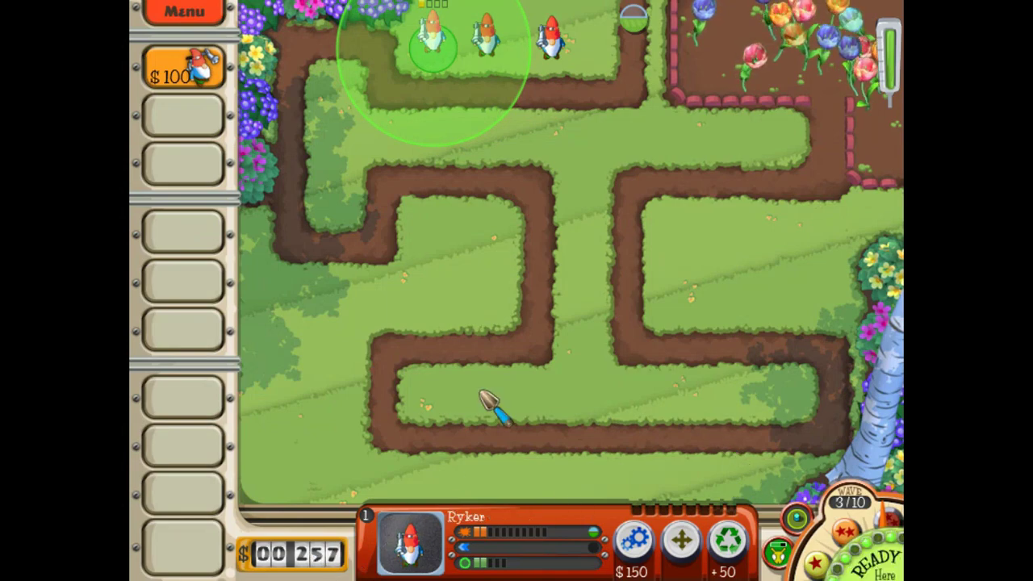
key(alt+Tab)
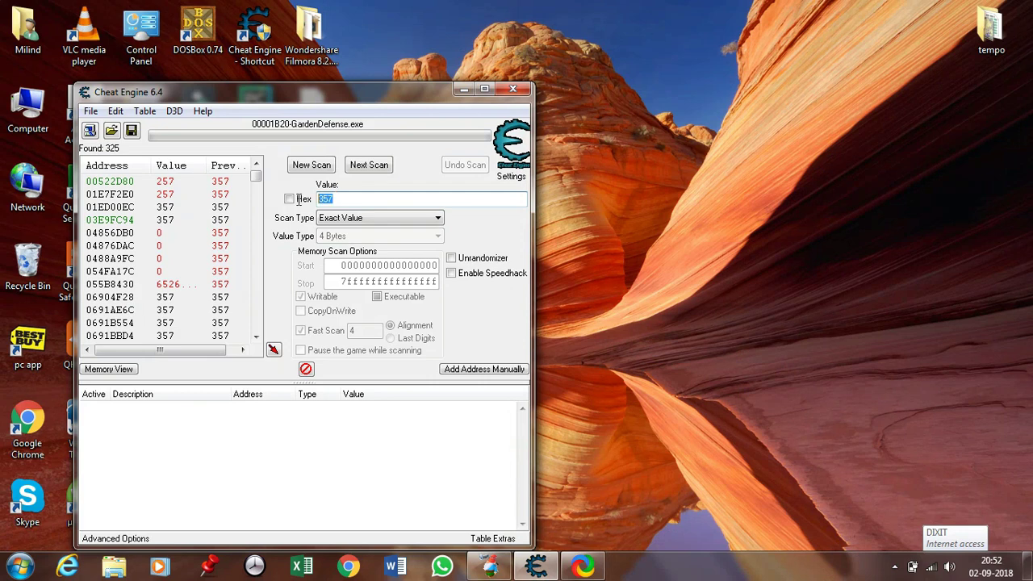
Rescan for 257, then place another gnome to drop money to 157 and clear the search value
text(2)
mouse_move(255, 176)
mouse_down()
mouse_move(255, 336)
mouse_move(258, 187)
mouse_move(273, 177)
mouse_up()
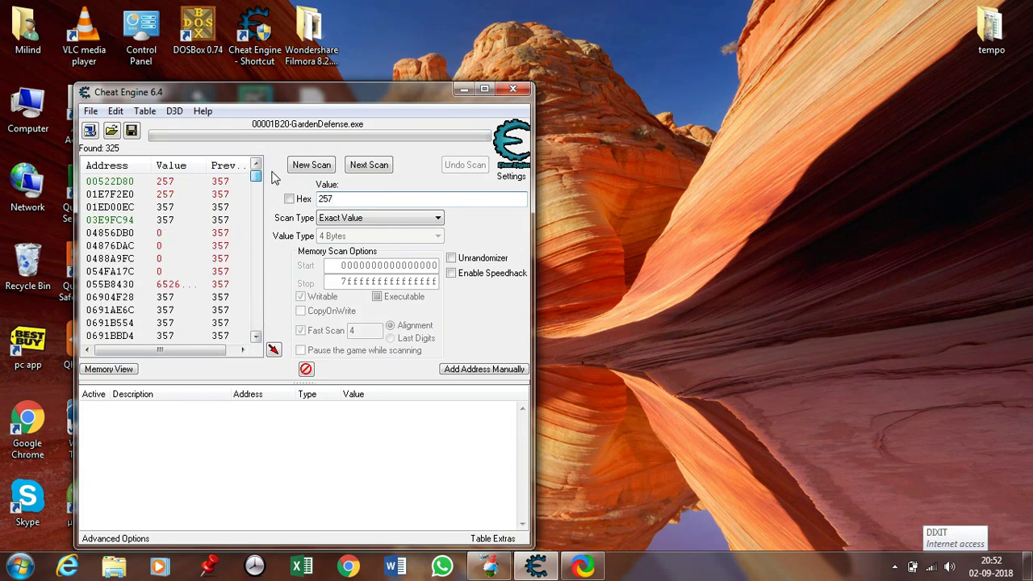
click(369, 166)
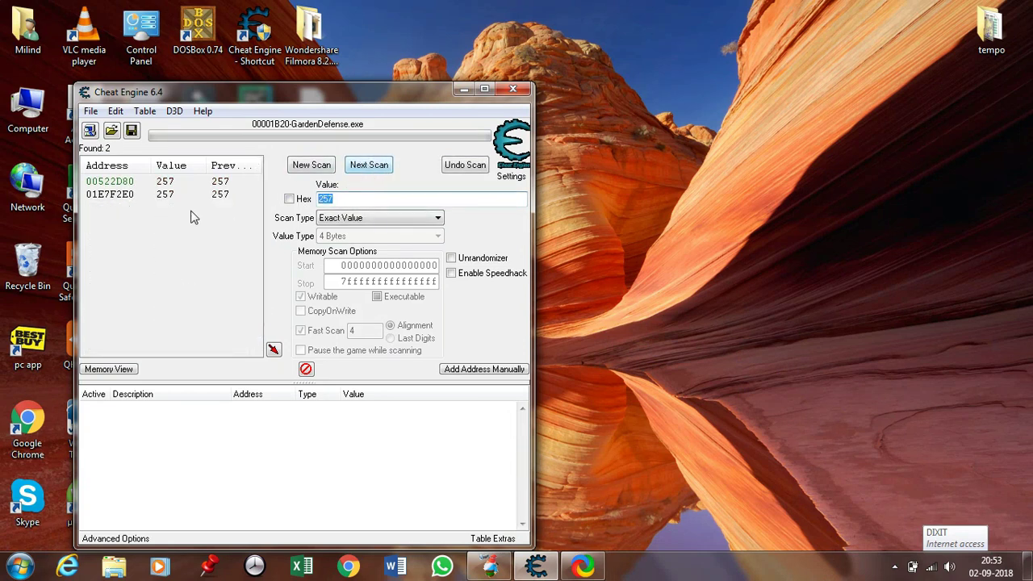
click(490, 565)
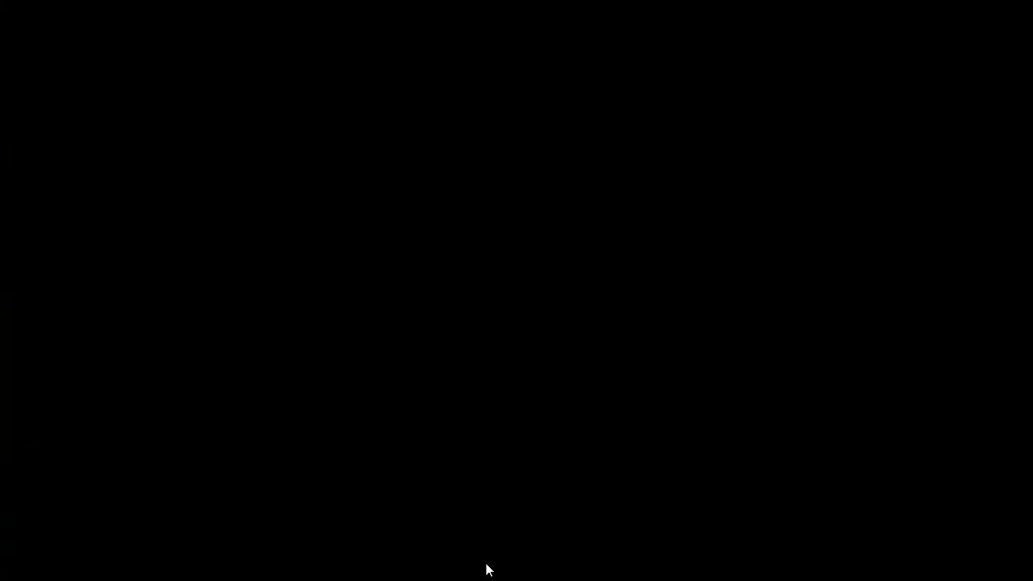
click(529, 194)
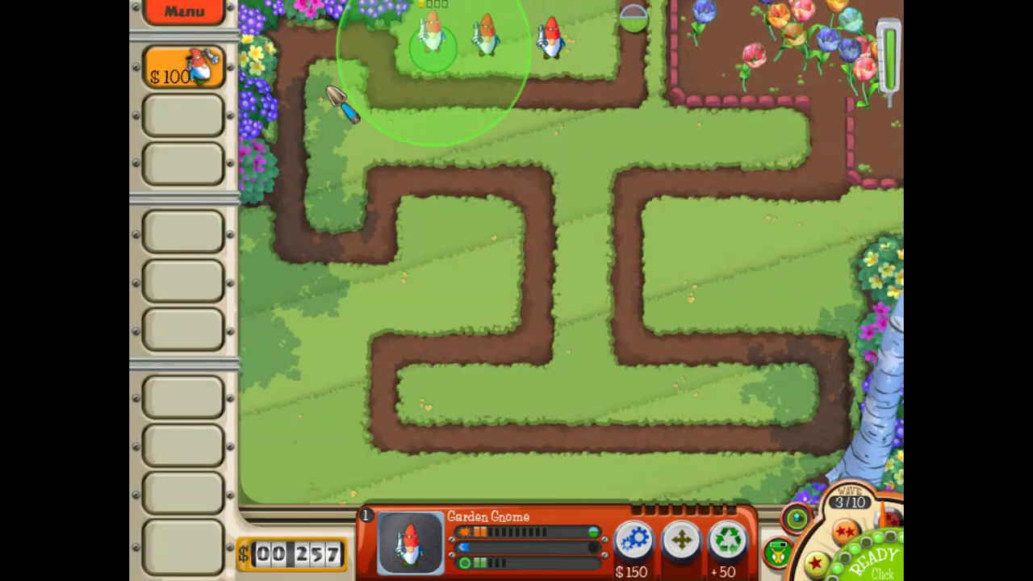
click(449, 137)
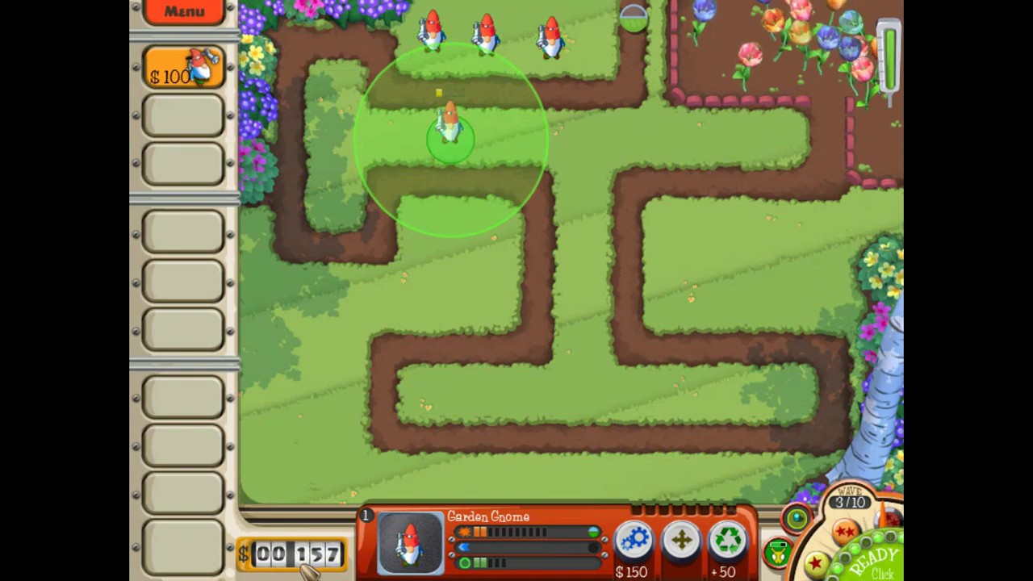
key(alt+Tab)
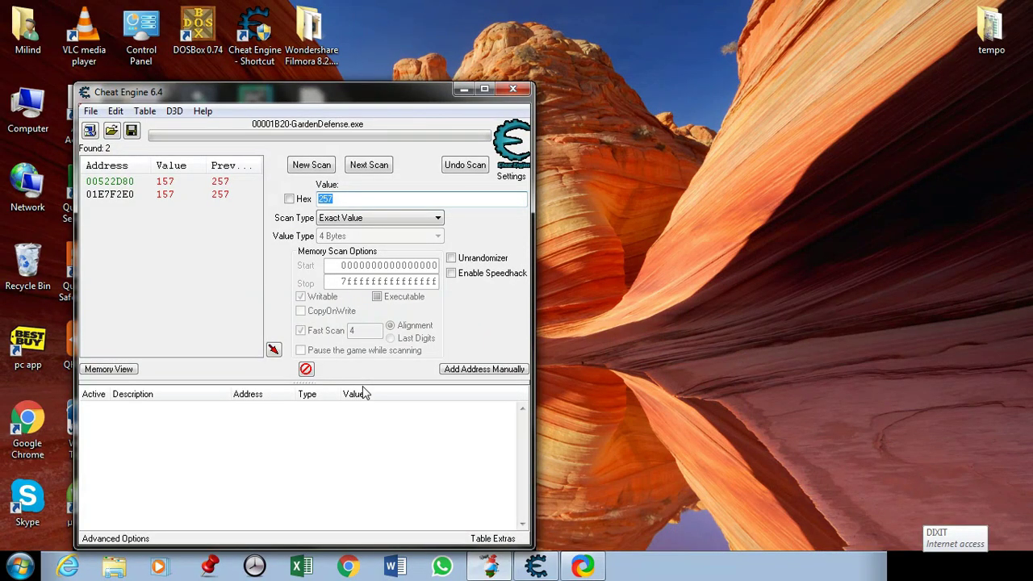
key(BackSpace)
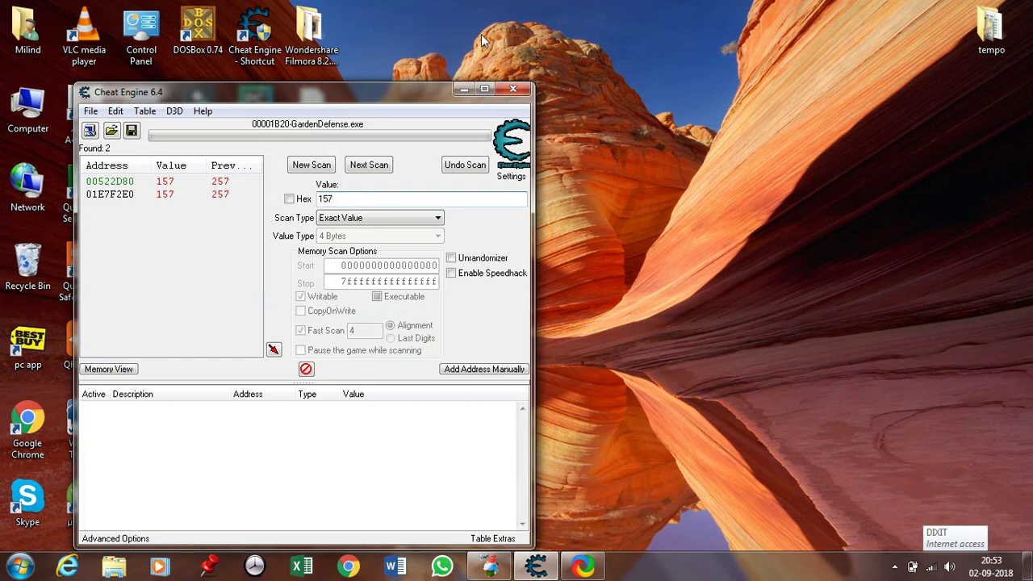
Rescan for 157 and add addresses 00522D80 and 01E7F2E0 to the cheat list as 4 Bytes
click(372, 168)
click(209, 188)
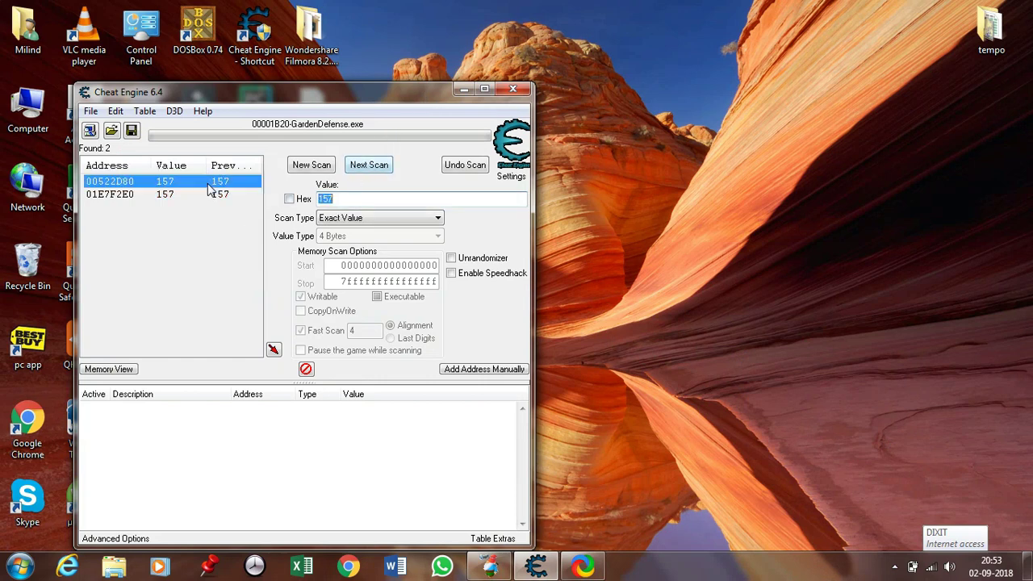
double_click(208, 189)
double_click(221, 195)
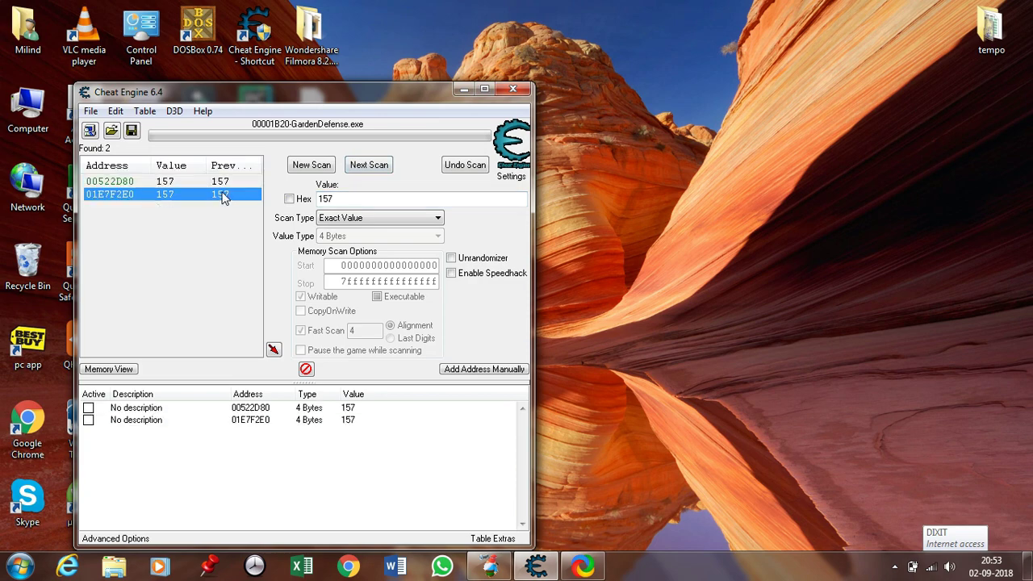
click(343, 409)
double_click(341, 410)
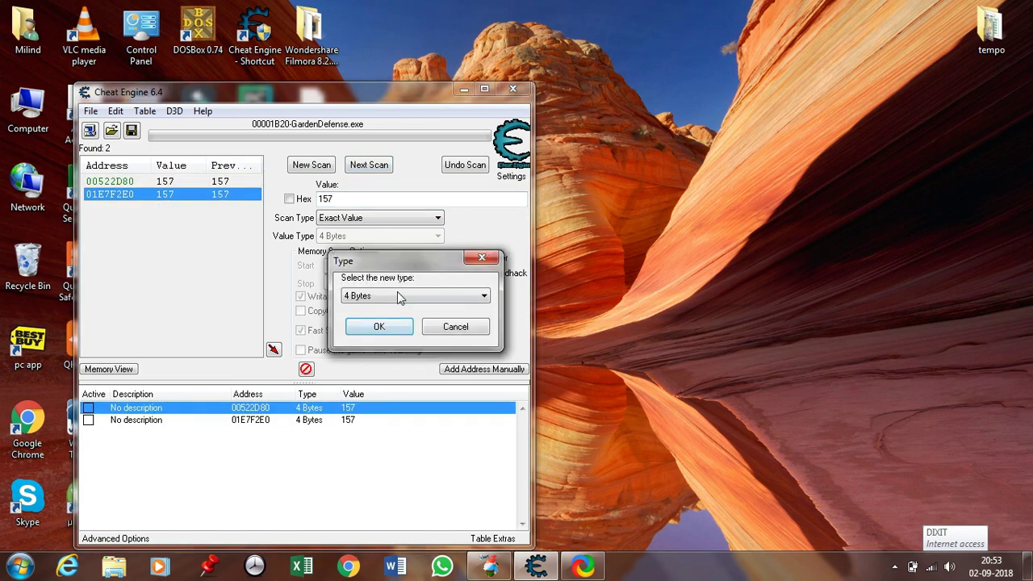
click(443, 332)
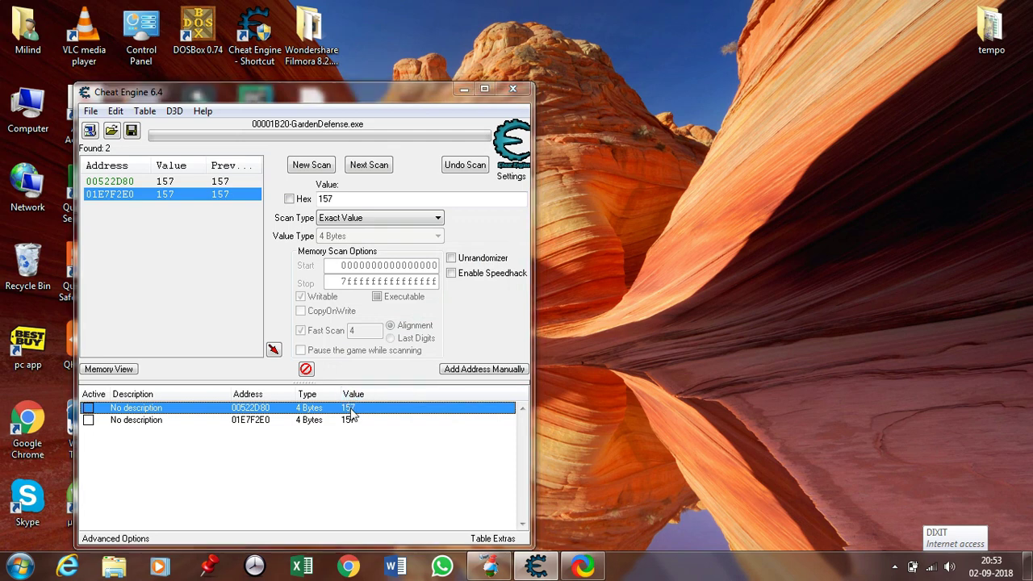
Change the value of both 00522D80 and 01E7F2E0 from 157 to 99999
double_click(349, 409)
key(BackSpace)
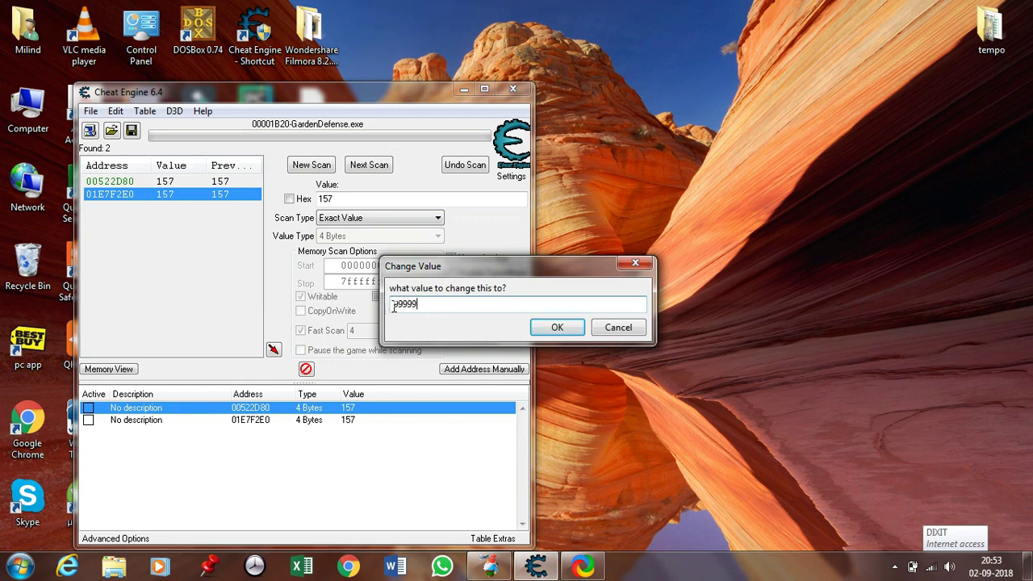
click(558, 328)
double_click(349, 420)
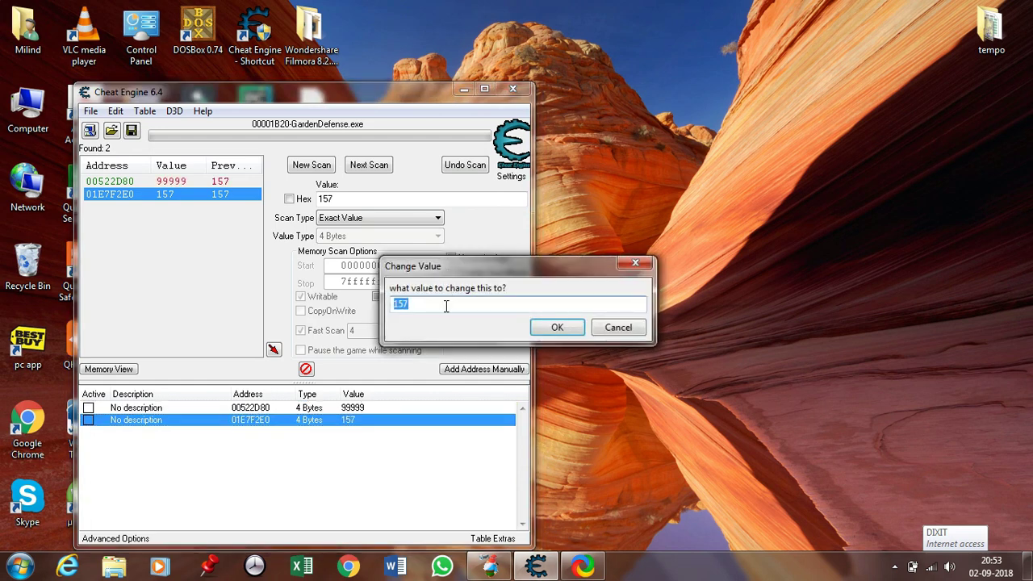
text(99)
click(533, 323)
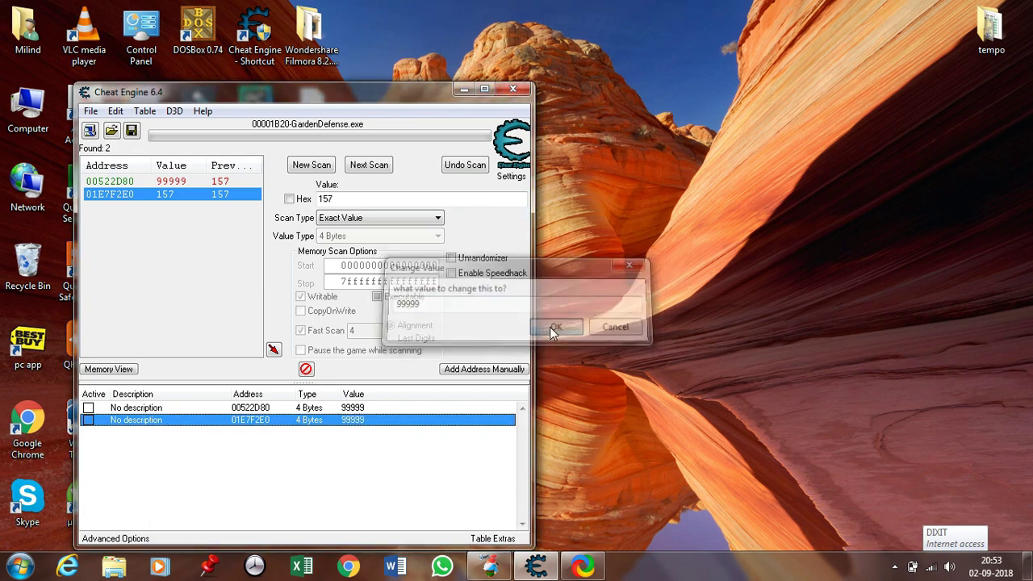
click(490, 566)
Resume the game and place four $100 Garden Gnomes around the path and central grass
click(586, 189)
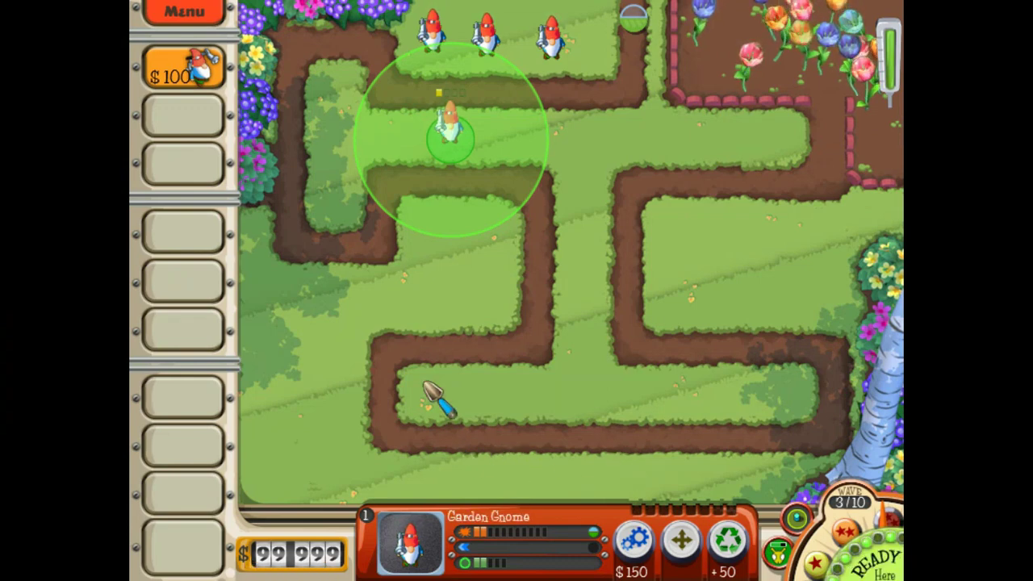
click(182, 65)
click(182, 64)
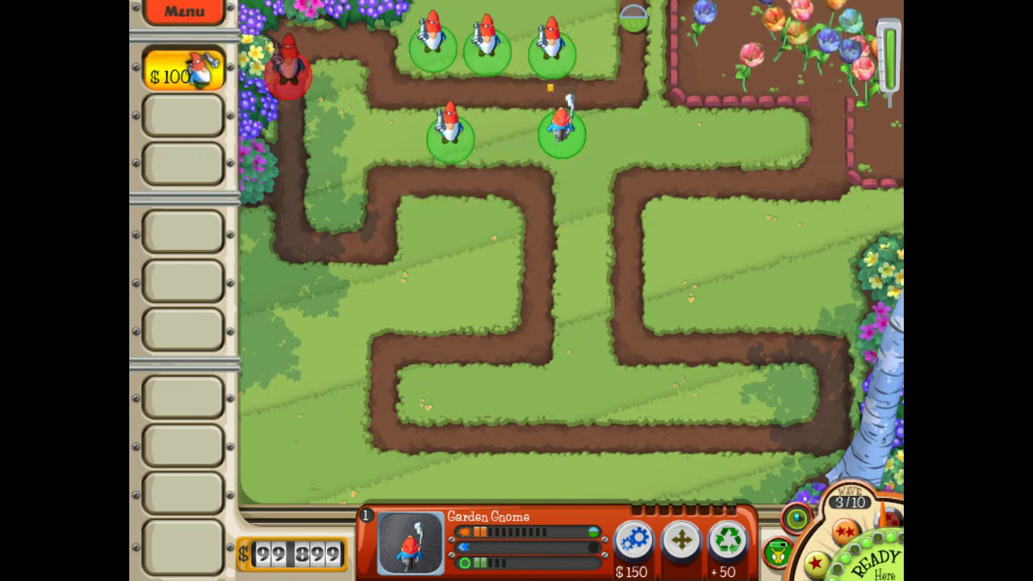
click(343, 105)
click(202, 60)
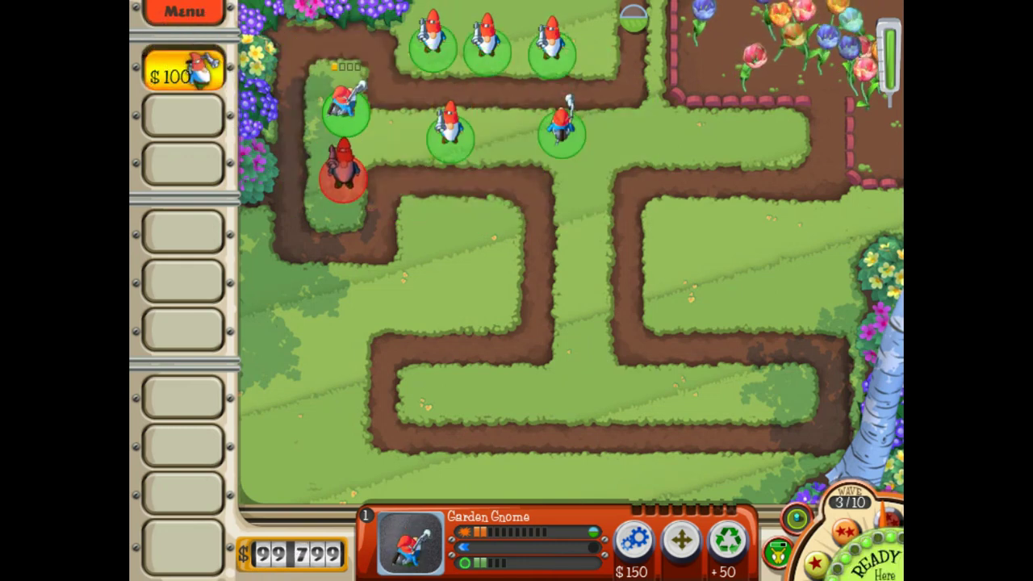
click(339, 166)
click(182, 64)
click(448, 250)
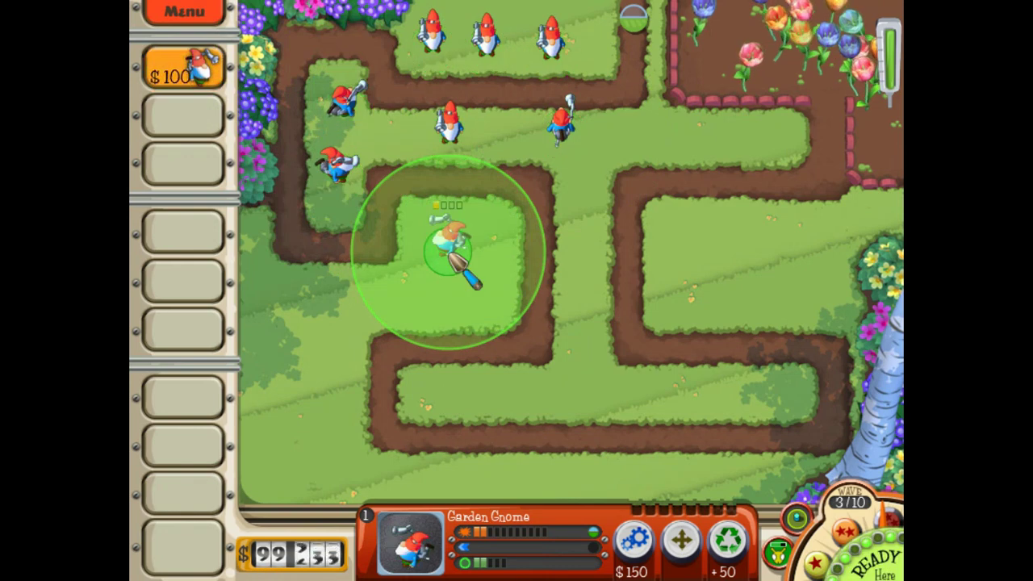
Start wave 3, deselect the gnome Wilbur, and return to Cheat Engine
click(862, 561)
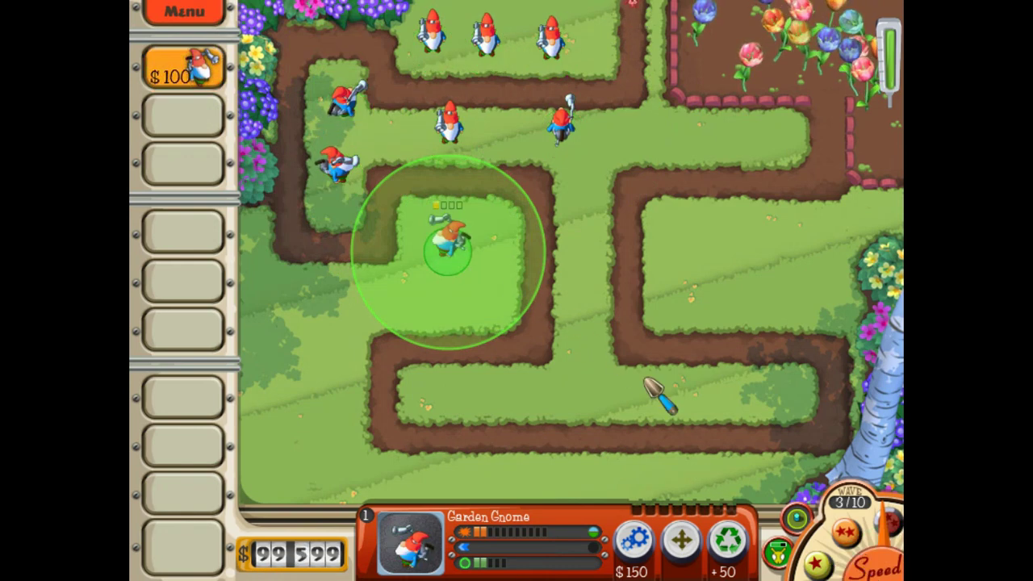
click(581, 329)
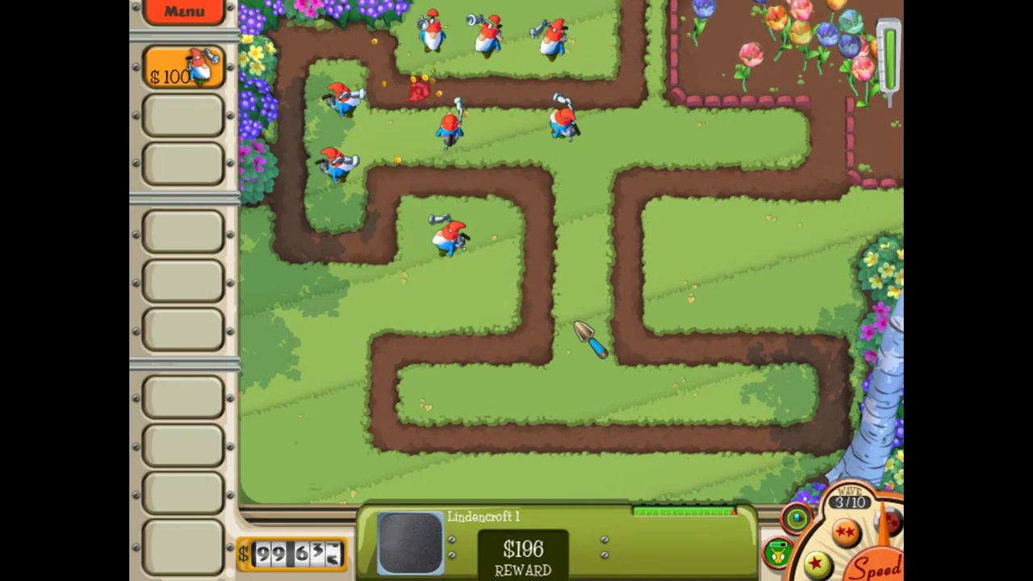
key(alt+Tab)
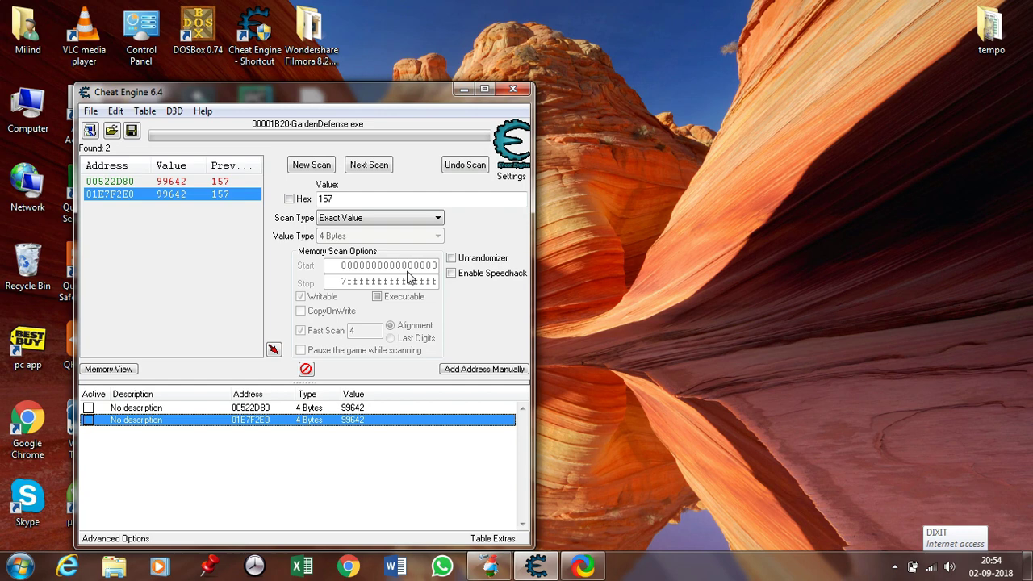
Reattach to GardenDefense.exe and run an Unknown initial value first scan, returning 78,151,680 addresses
click(88, 131)
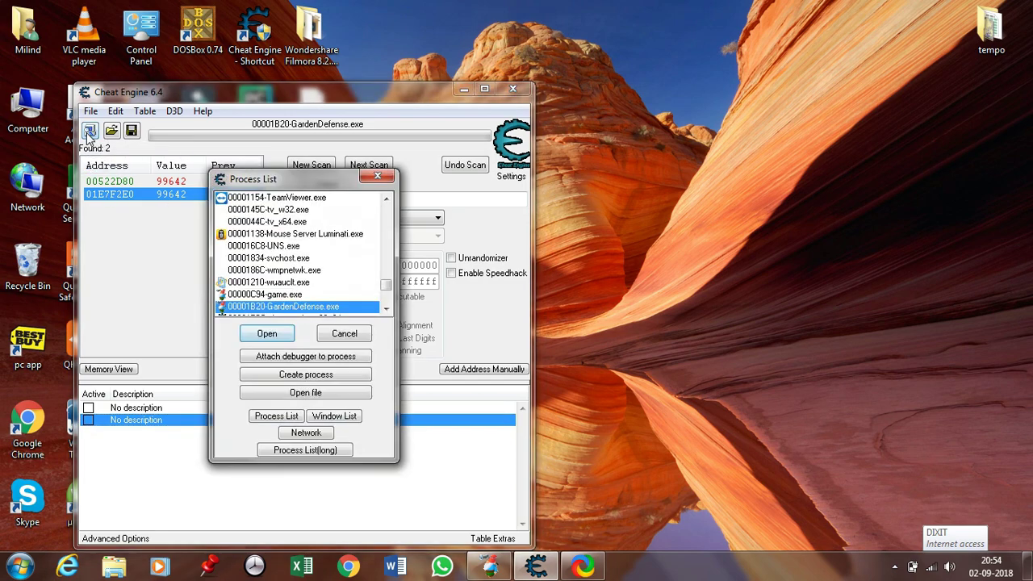
double_click(309, 307)
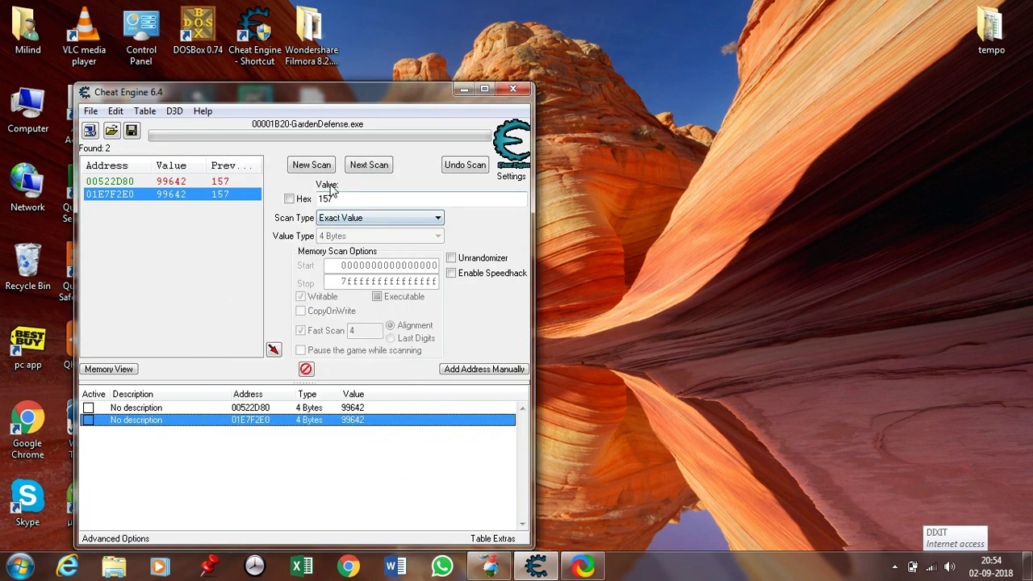
click(311, 165)
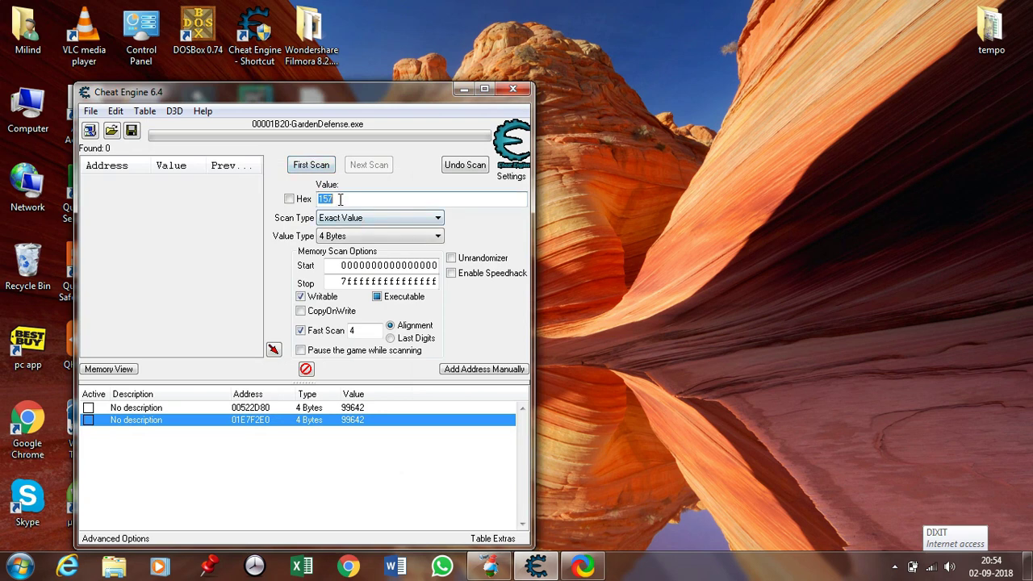
click(363, 219)
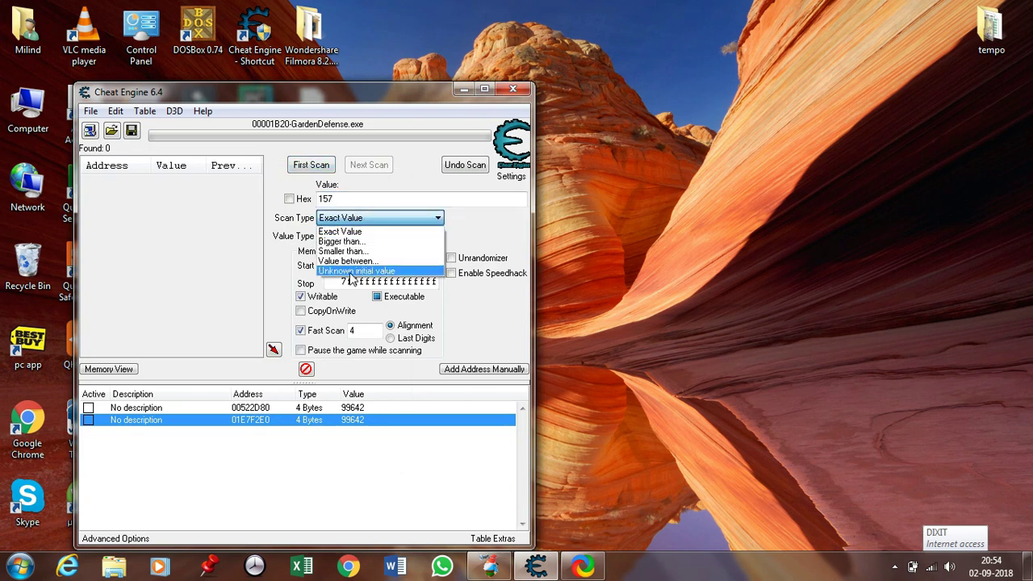
click(351, 273)
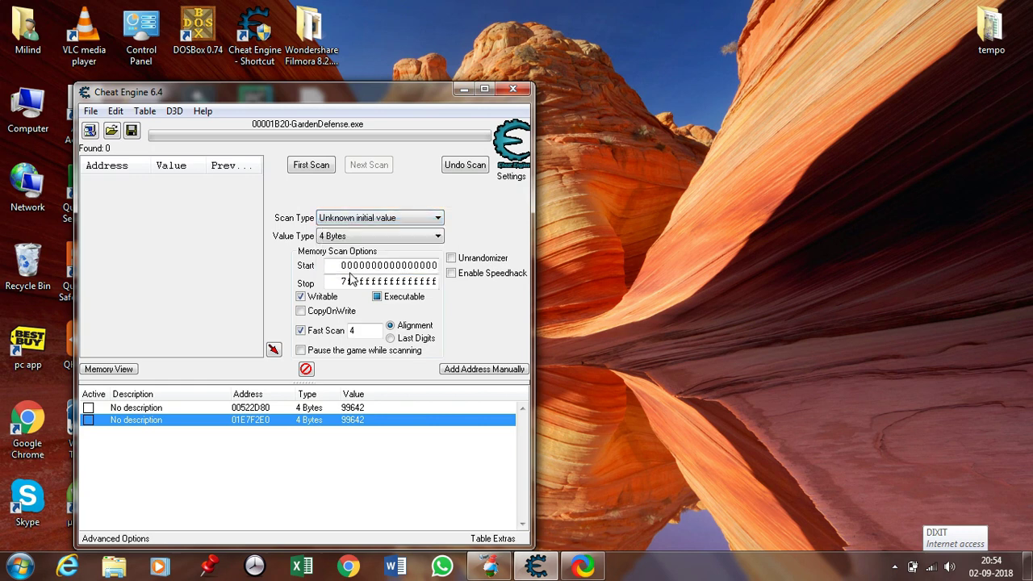
click(311, 167)
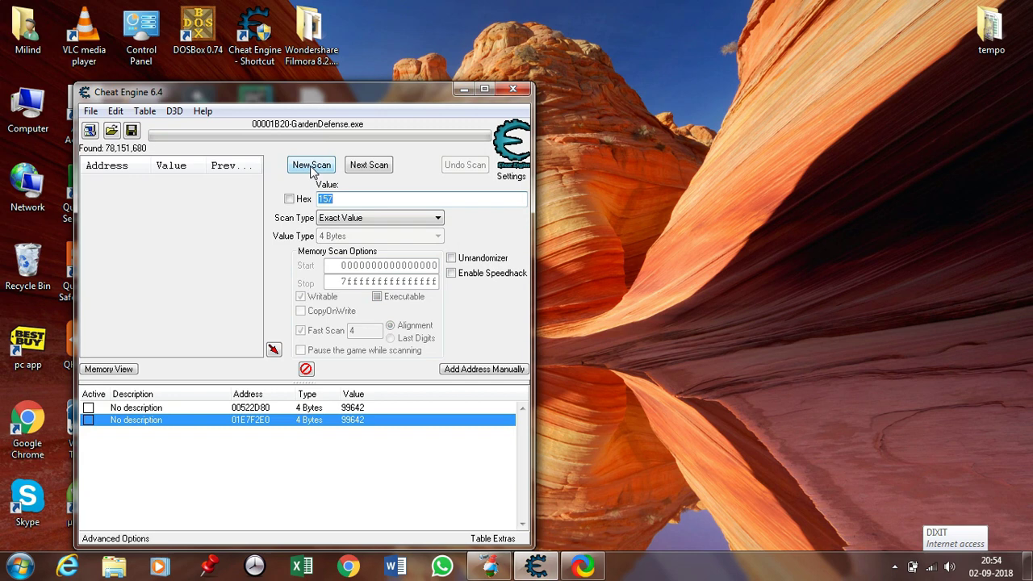
click(476, 570)
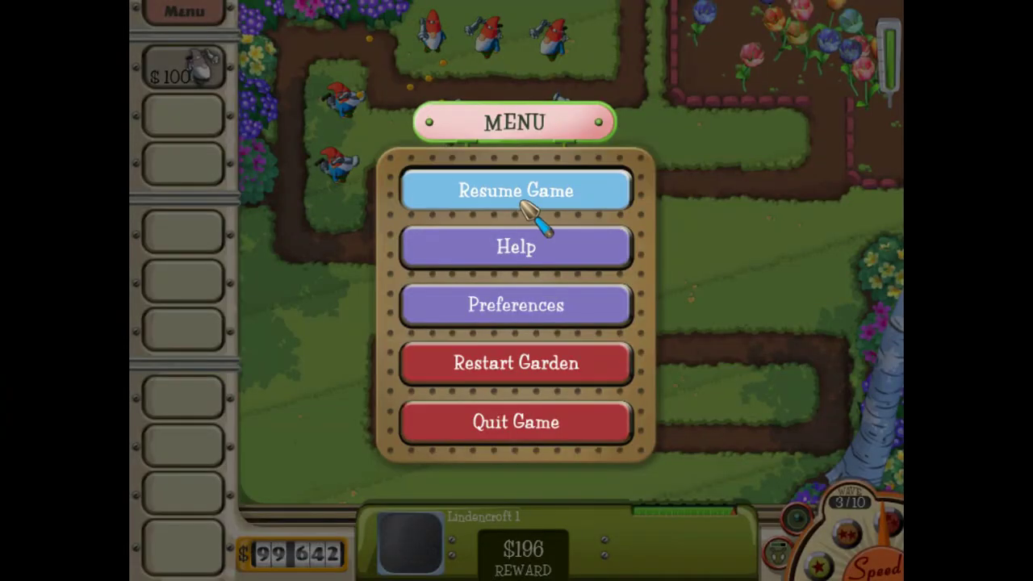
Resume the game, then run an Increased value next scan in Cheat Engine
click(528, 210)
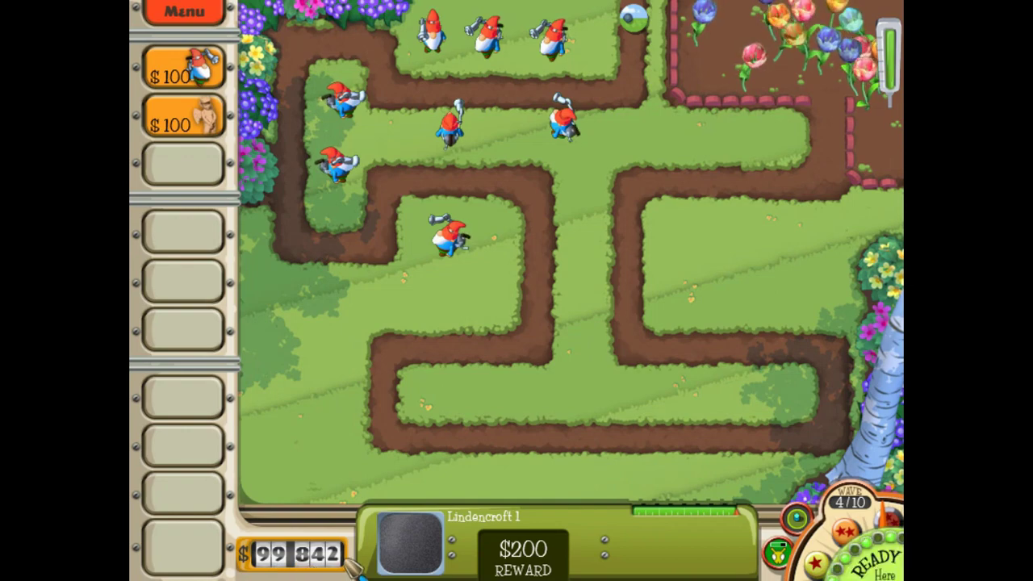
key(alt+Tab)
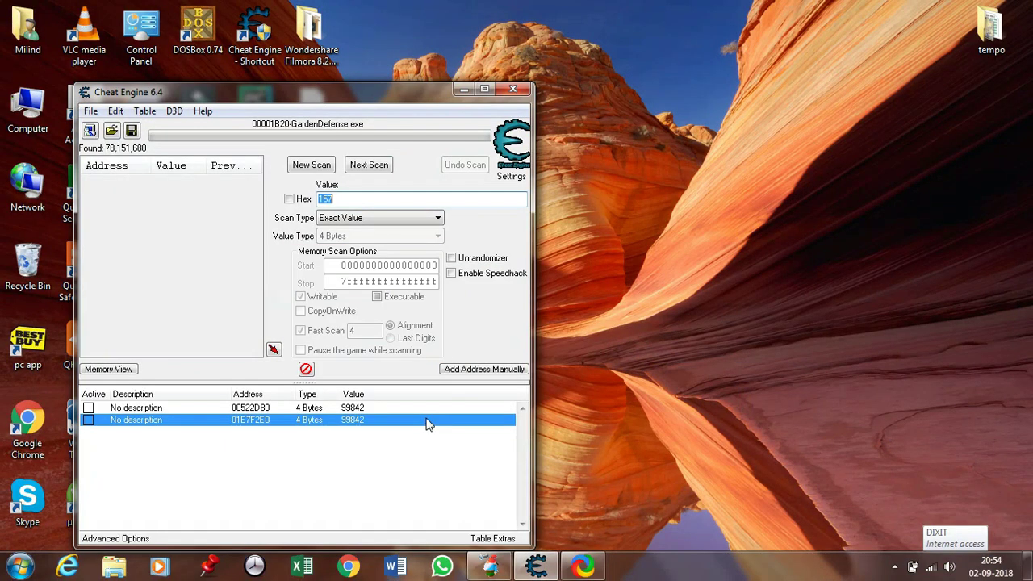
click(364, 218)
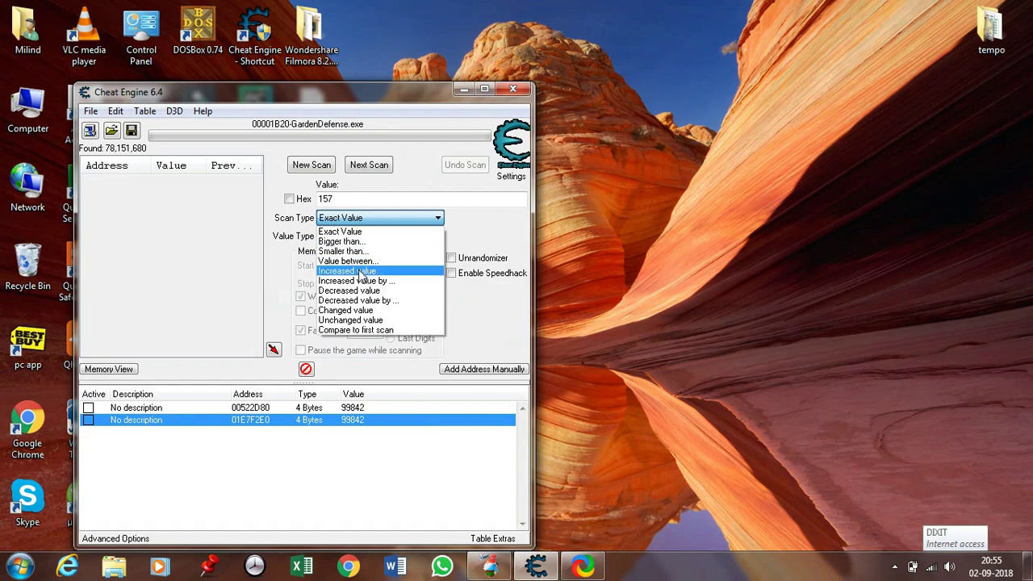
click(360, 272)
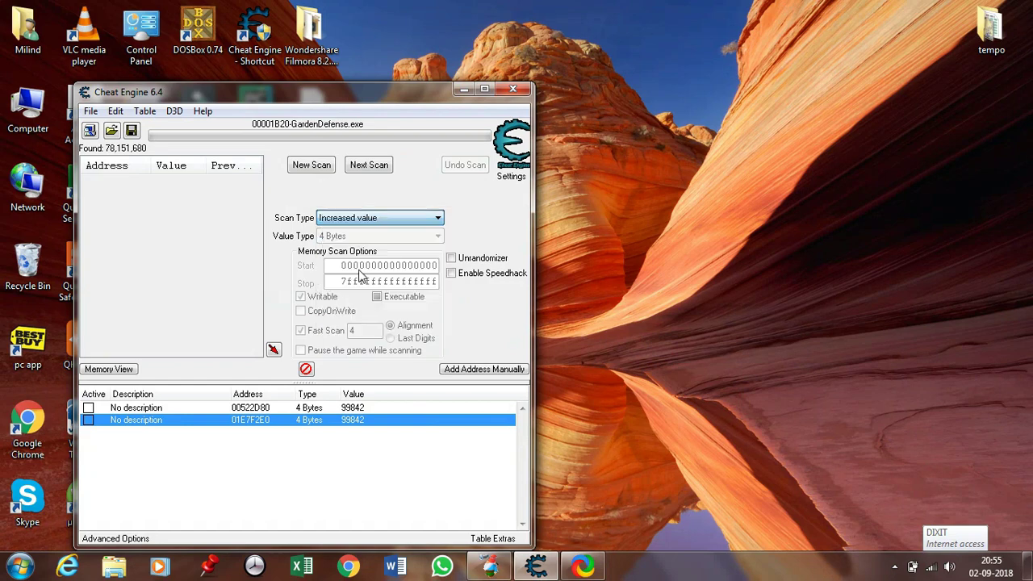
click(370, 166)
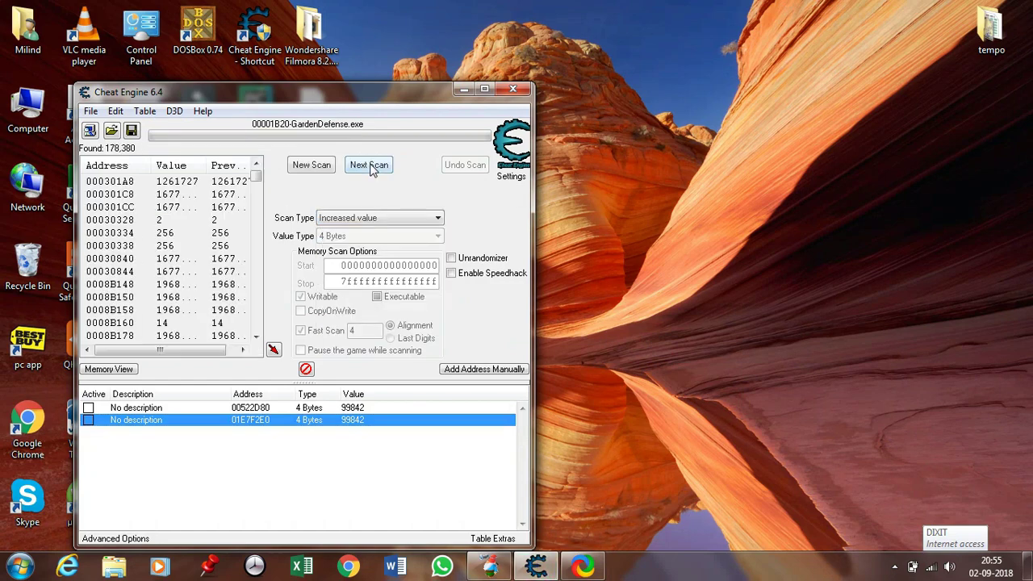
drag(256, 181, 262, 134)
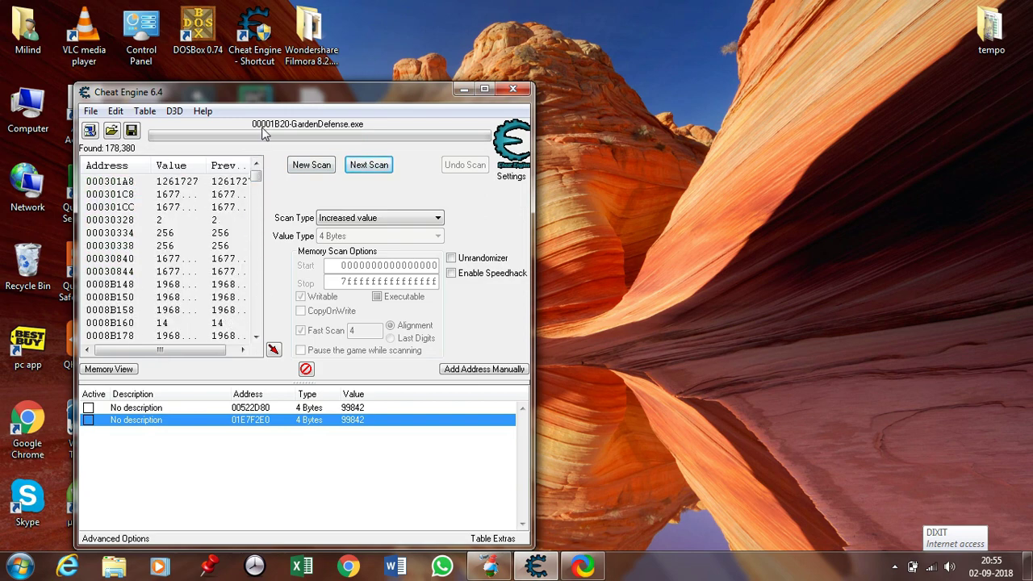
Look over the scan type list and process list, leaving both unchanged
click(327, 220)
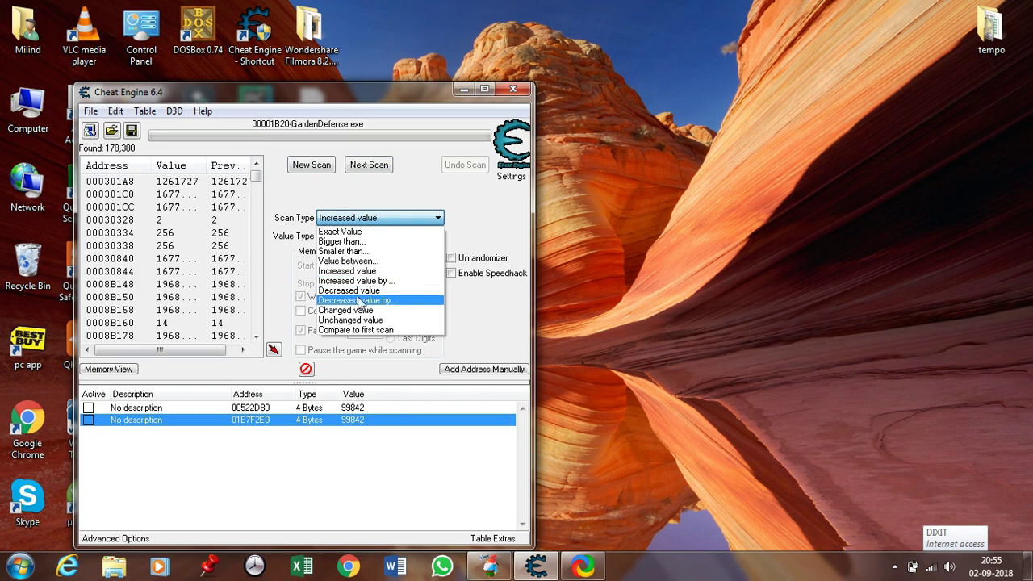
click(476, 252)
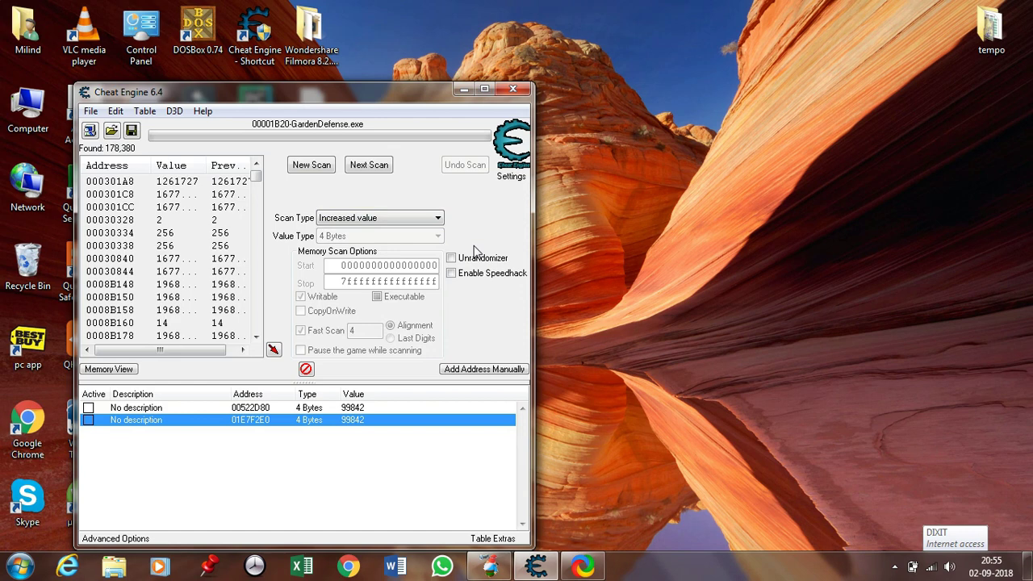
click(90, 132)
drag(386, 284, 387, 292)
click(265, 259)
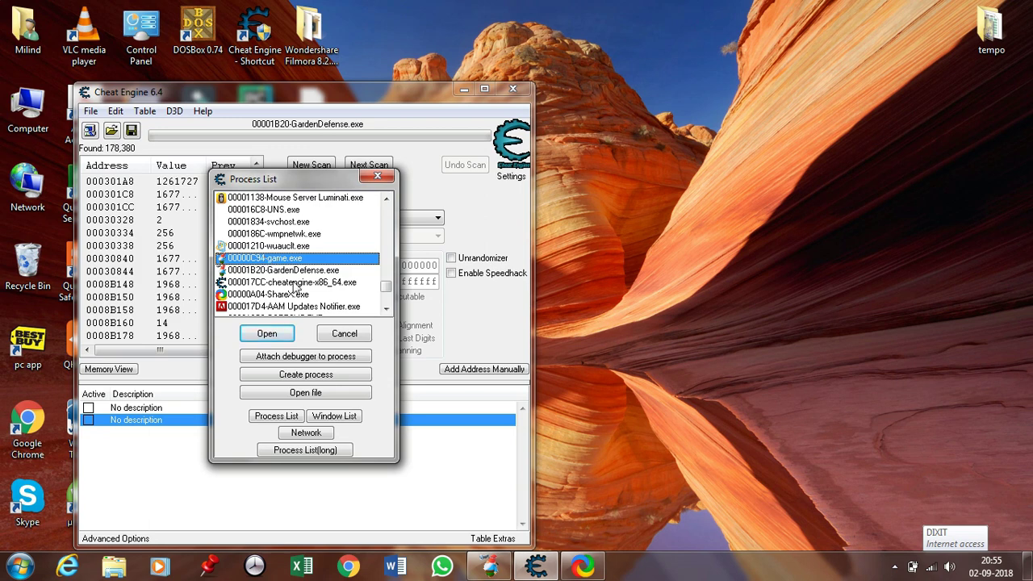
click(348, 336)
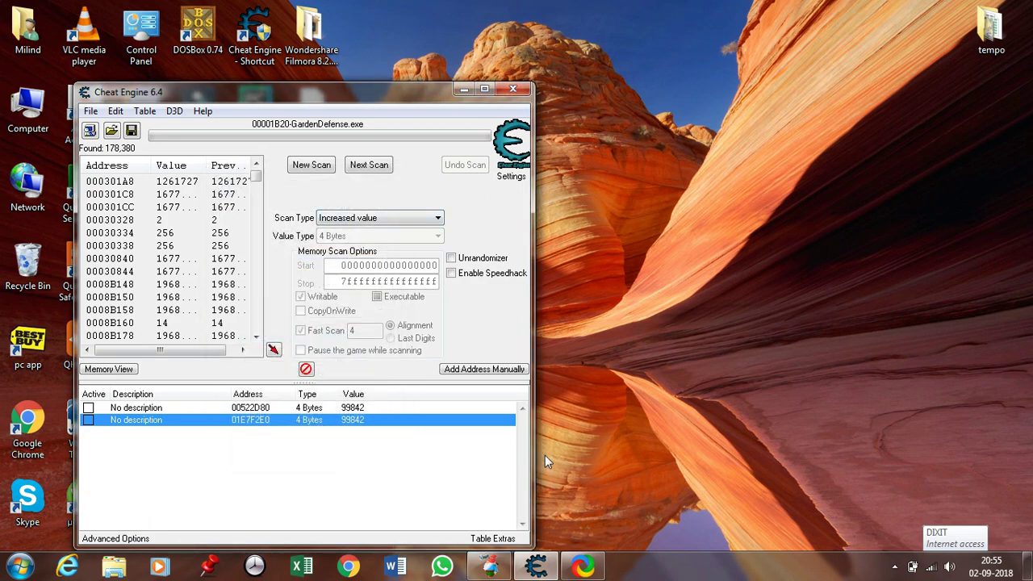
Place a $100 gnome on the middle path, then rescan for Decreased values
click(504, 567)
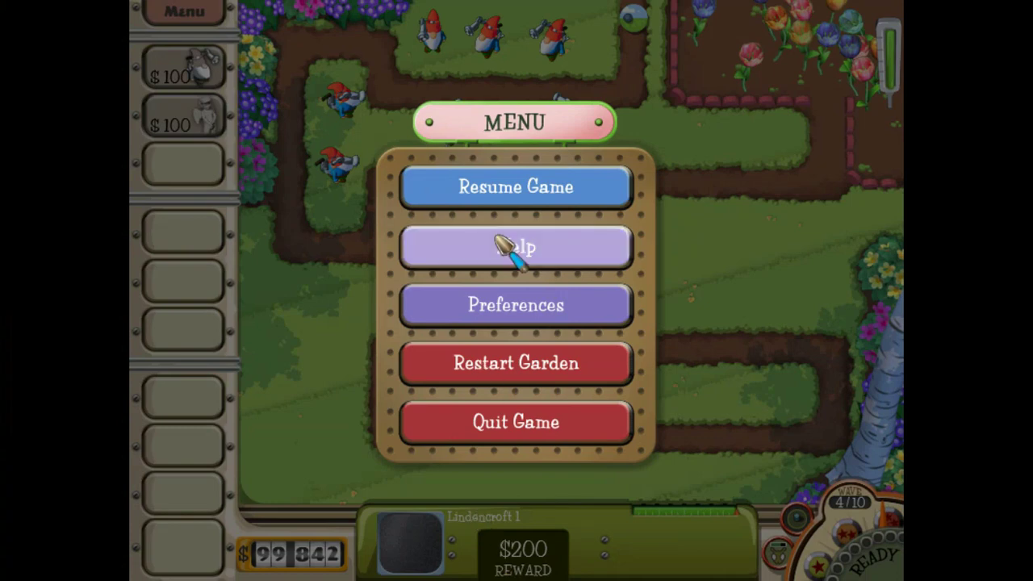
click(493, 192)
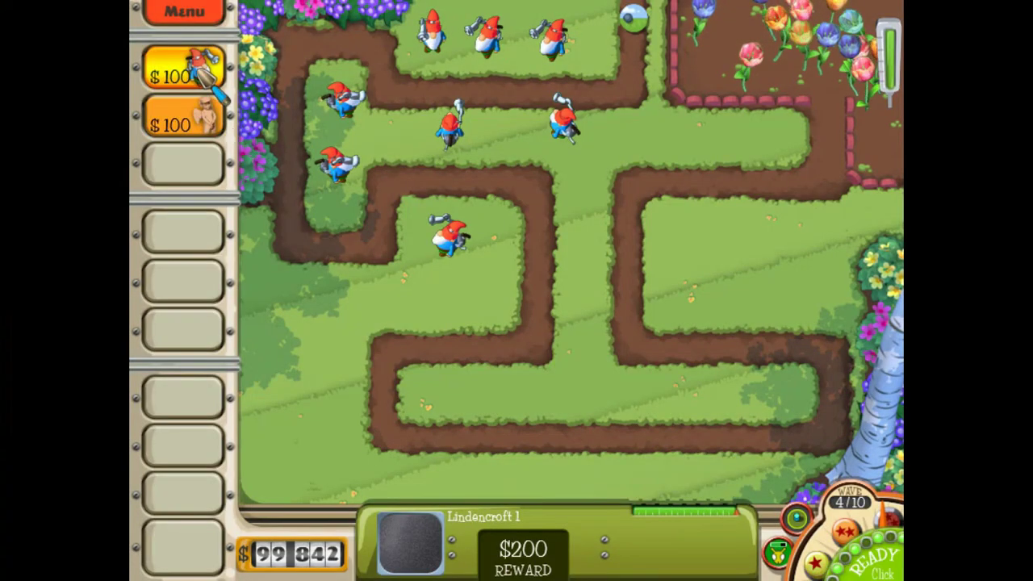
click(202, 71)
click(513, 130)
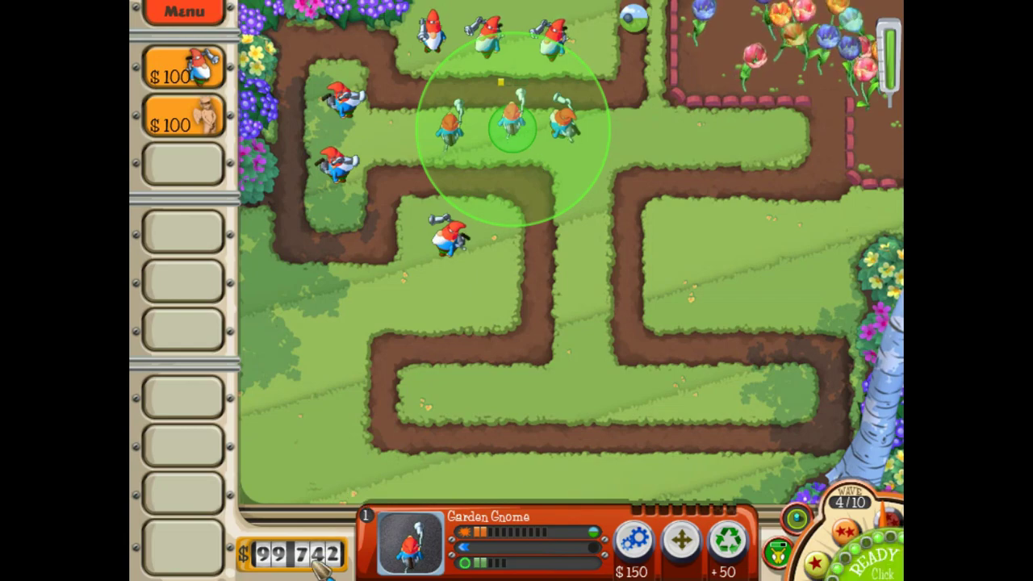
key(alt+Tab)
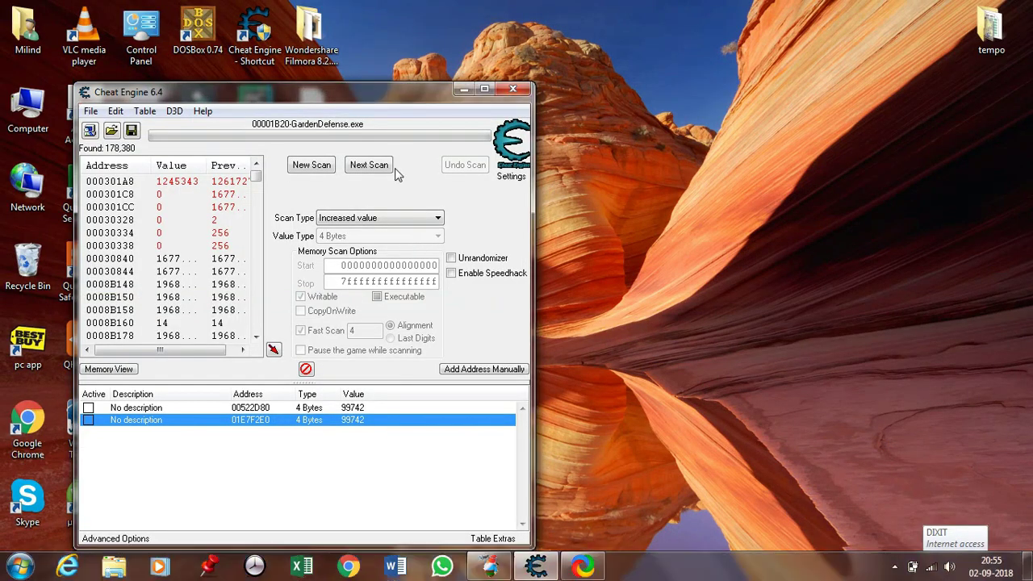
click(365, 218)
click(364, 289)
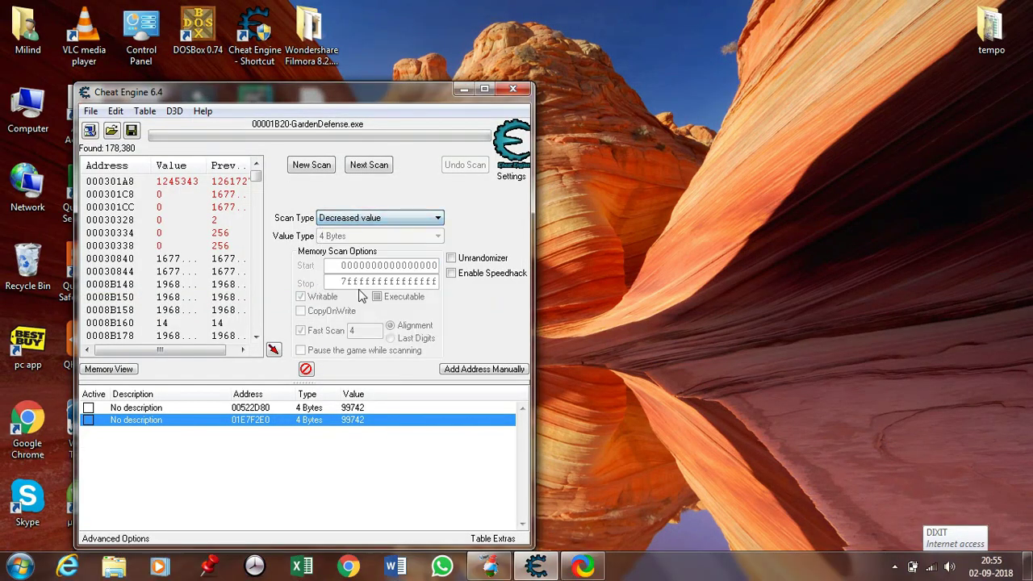
click(370, 163)
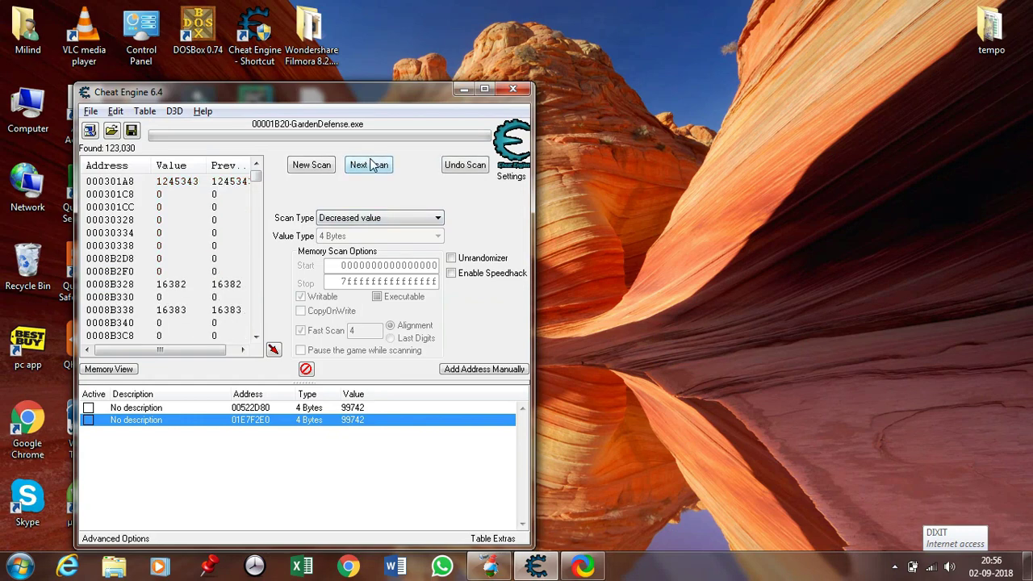
Place another gnome to drop money to 99642, then rescan for decreased values
key(alt+Tab)
key(alt+Tab)
key(alt+Tab)
key(alt+Tab)
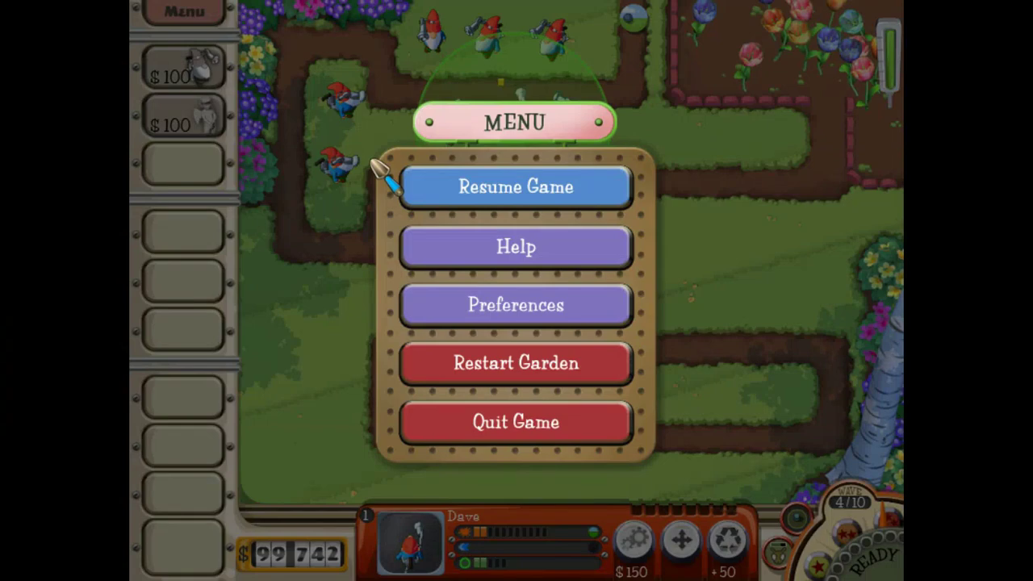
click(493, 184)
click(184, 71)
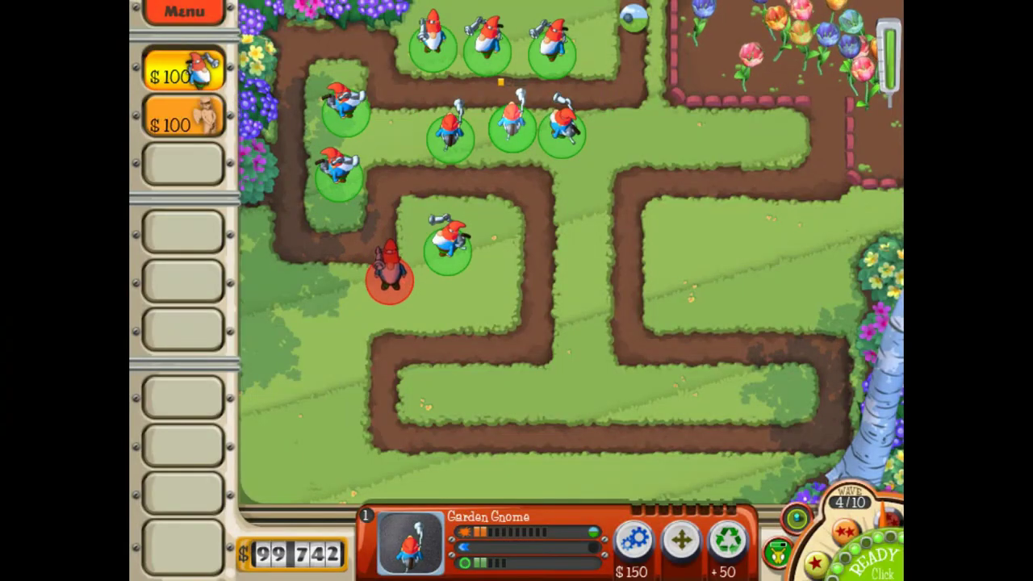
click(390, 292)
key(alt+Tab)
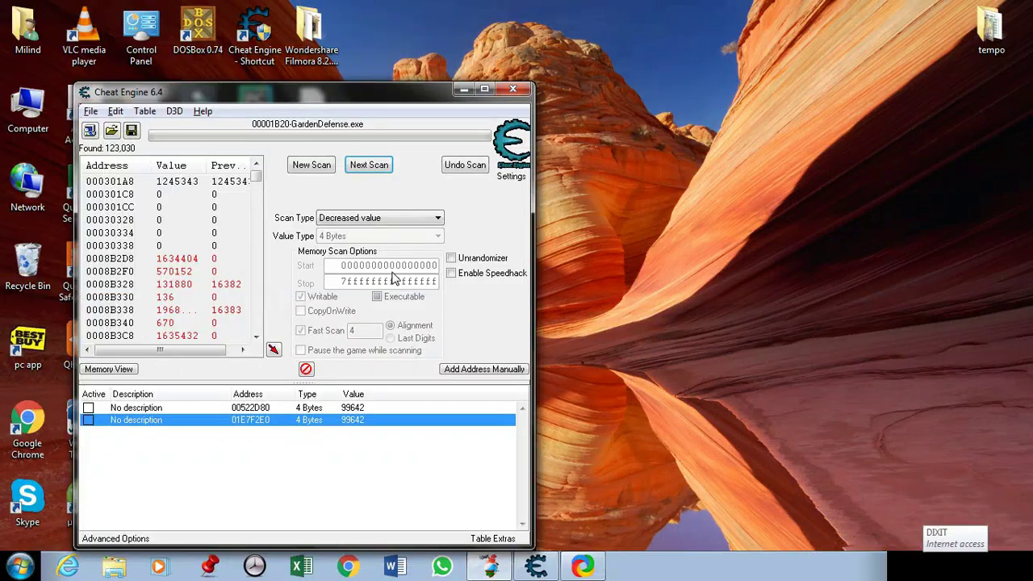
click(372, 170)
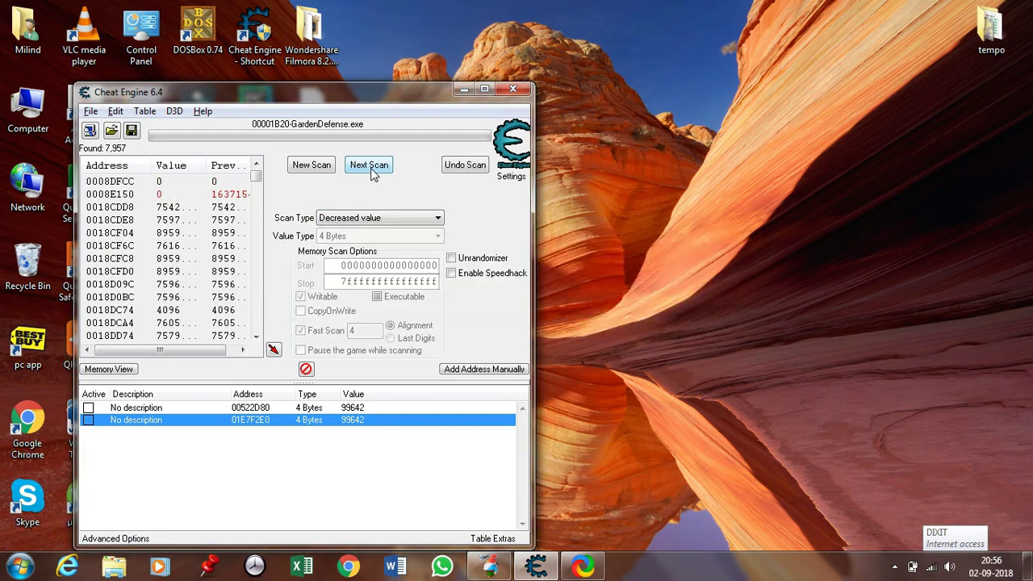
Place a gnome near the top-right path and rescan for decreased values, leaving 1,244 addresses
key(alt+Tab)
key(alt+Tab)
key(alt+shift+Tab)
key(alt+Tab)
key(alt+Tab)
key(alt+Tab)
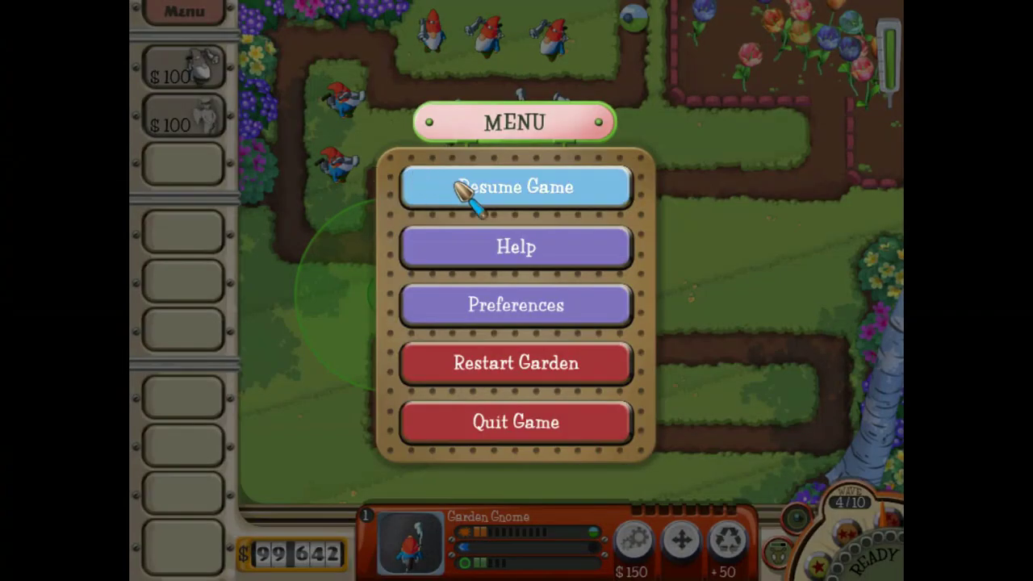
click(464, 189)
click(184, 69)
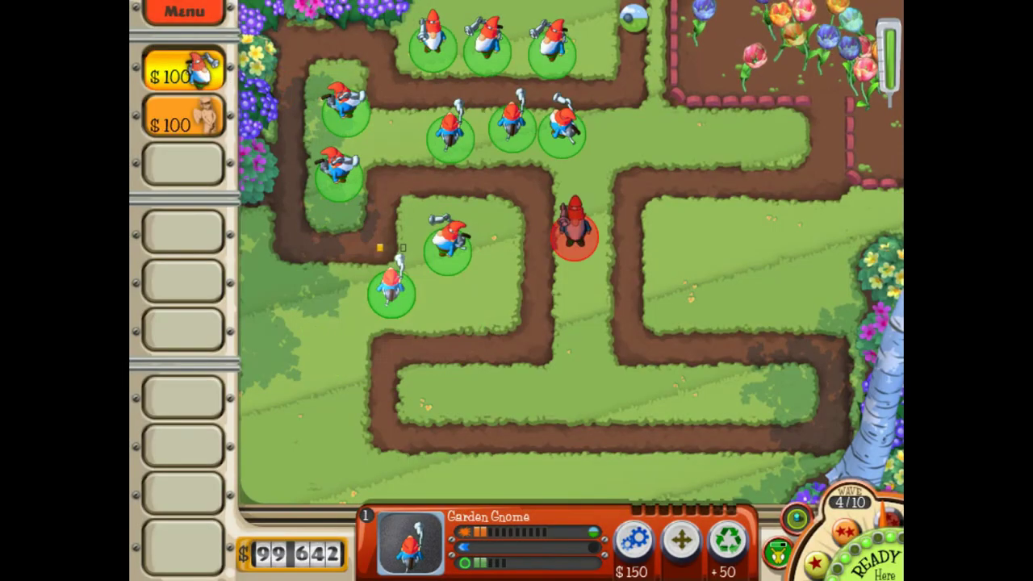
click(663, 122)
key(alt+Tab)
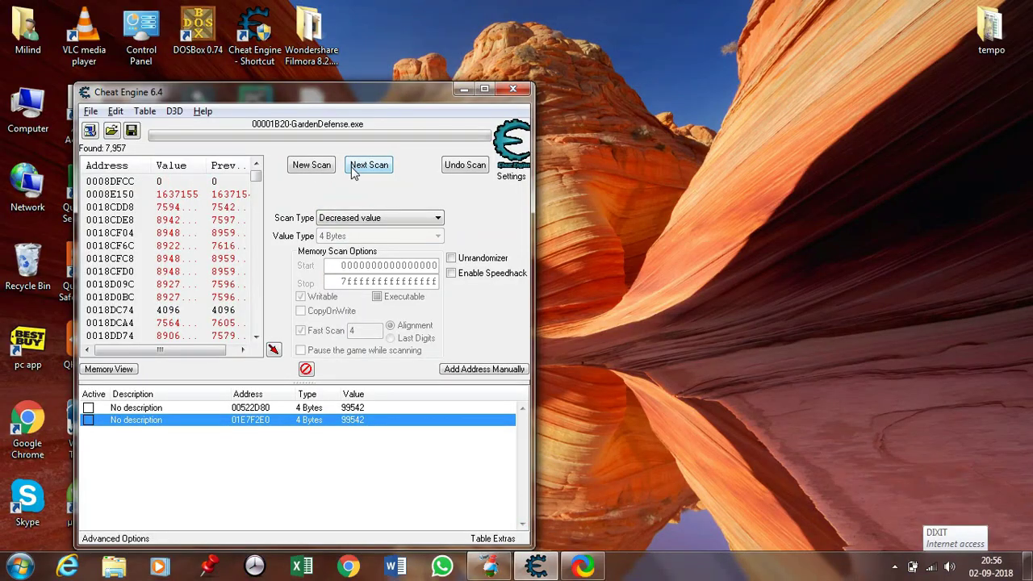
click(353, 166)
mouse_move(256, 178)
mouse_down()
mouse_move(247, 347)
mouse_move(271, 180)
mouse_up()
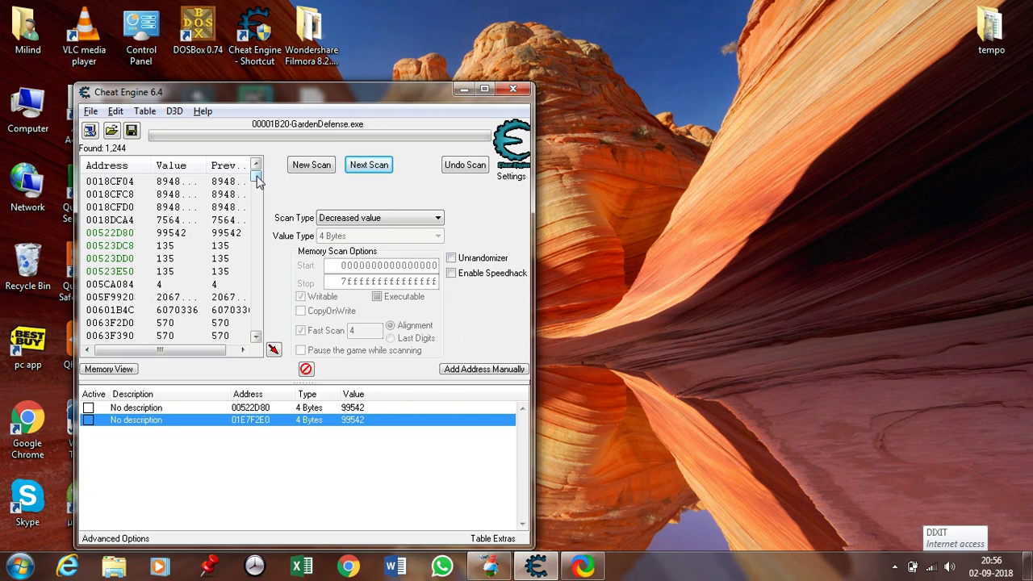
Pick result 00522D80 holding 99542 from the found list and add it to the cheat table
double_click(218, 234)
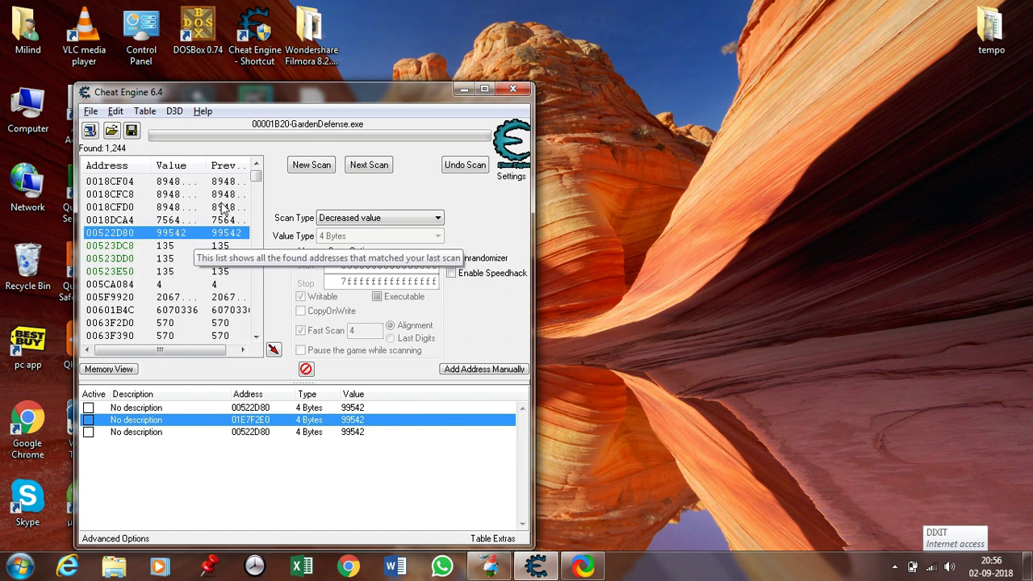
mouse_move(255, 175)
mouse_down()
mouse_move(251, 335)
mouse_move(255, 175)
mouse_up()
click(226, 234)
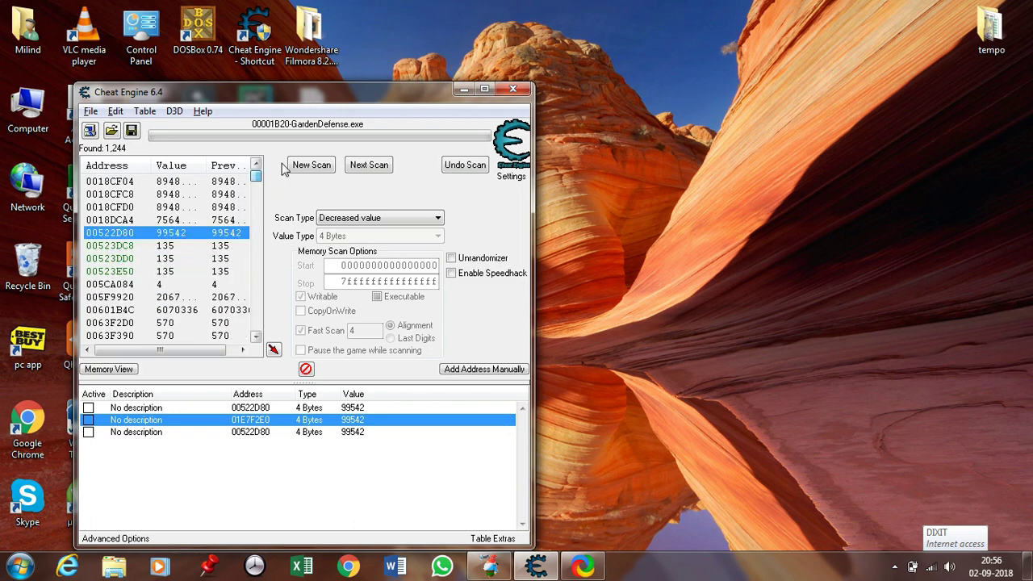
click(226, 247)
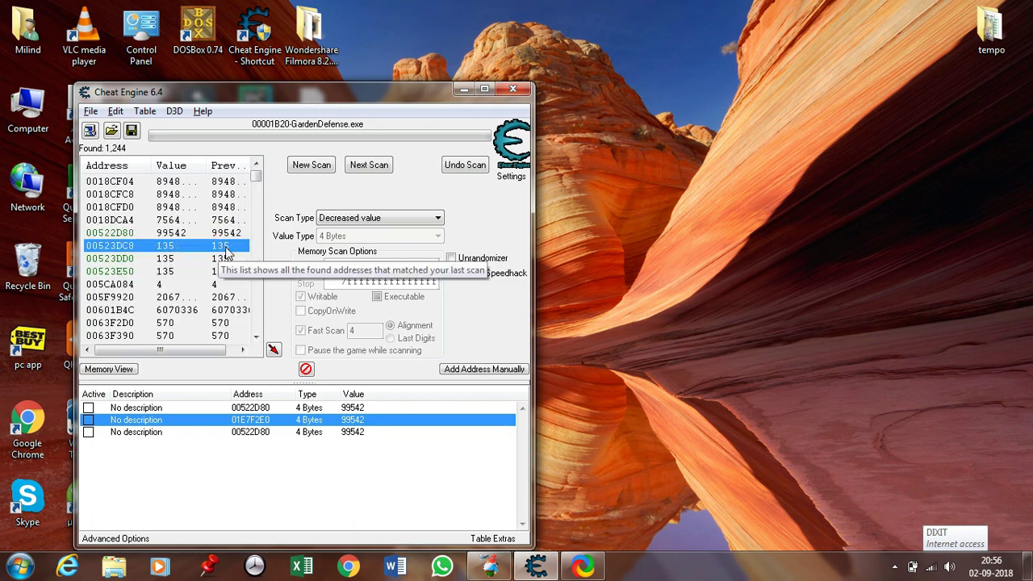
click(230, 234)
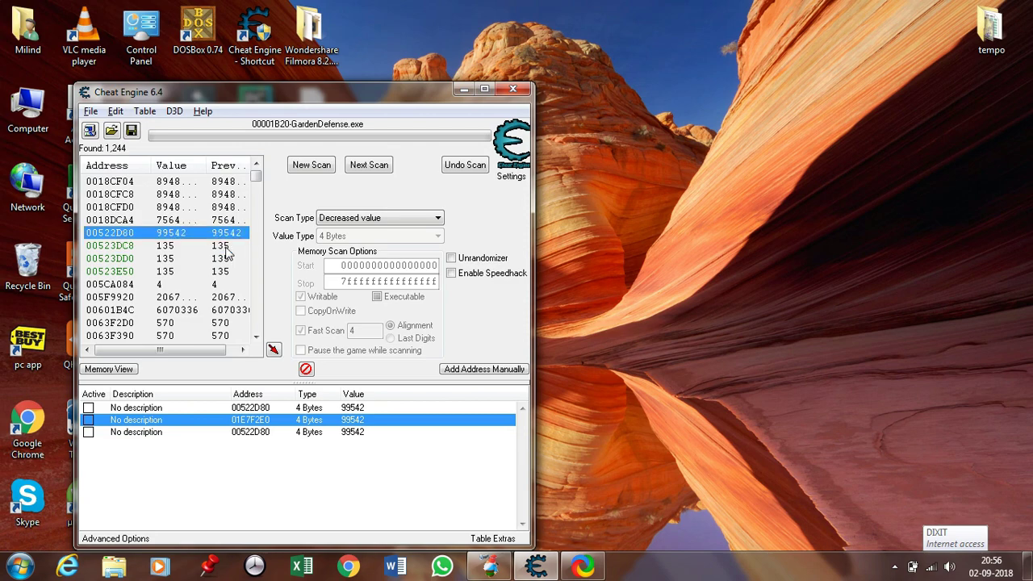
double_click(230, 233)
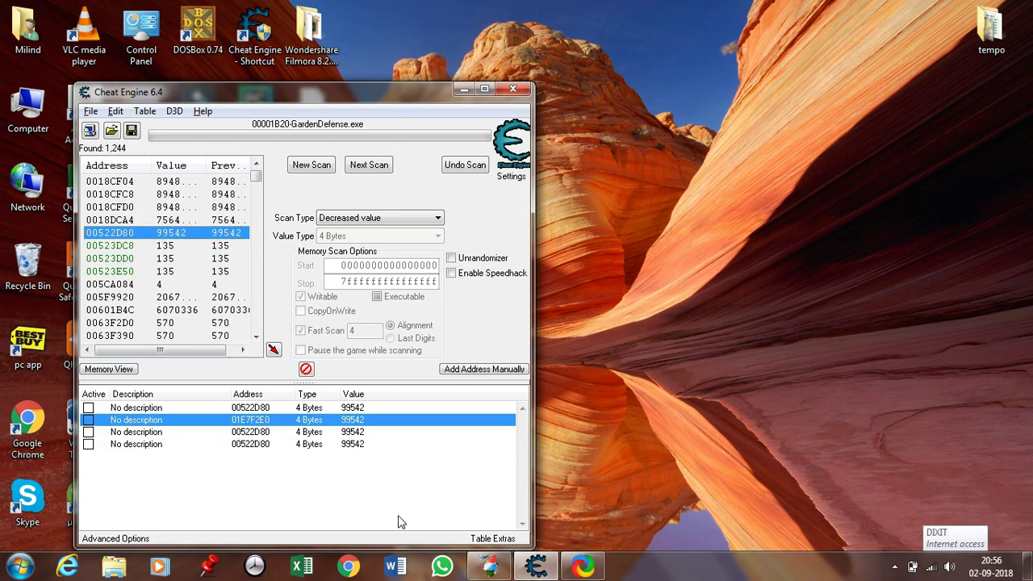
Set the fourth entry's value to 6, then resume the game to see money still at 99542
click(356, 444)
double_click(355, 446)
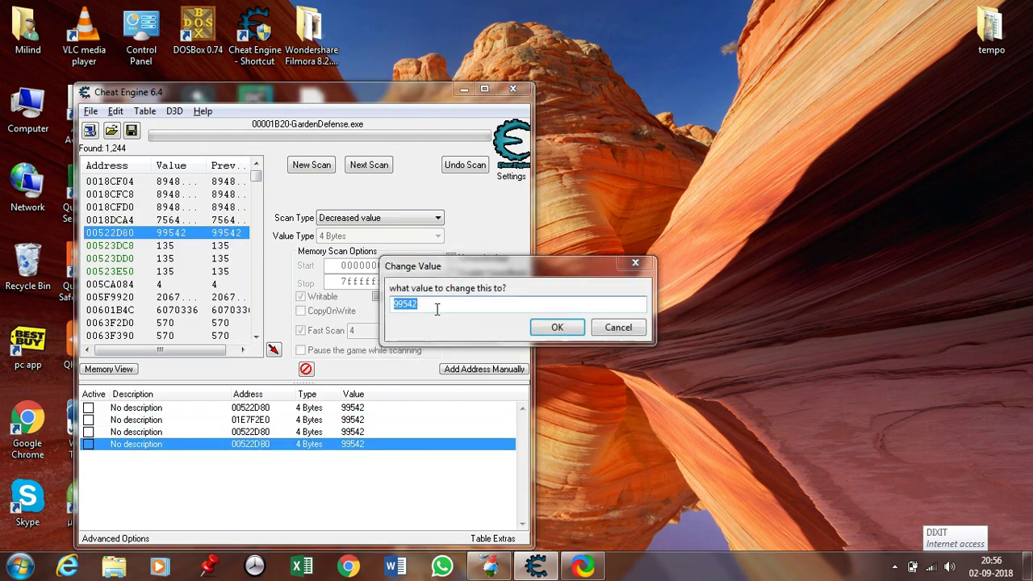
key(BackSpace)
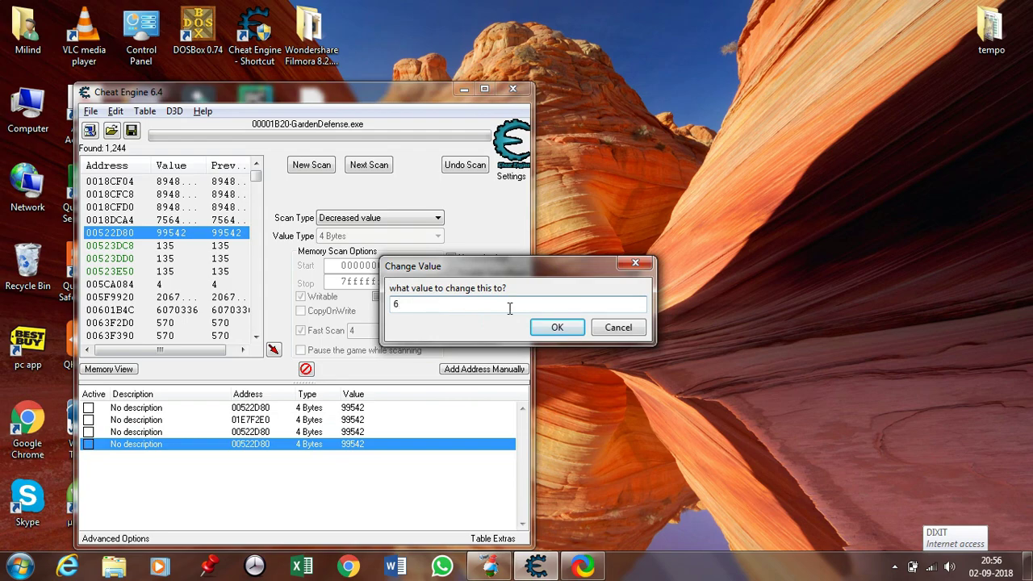
click(542, 327)
click(491, 567)
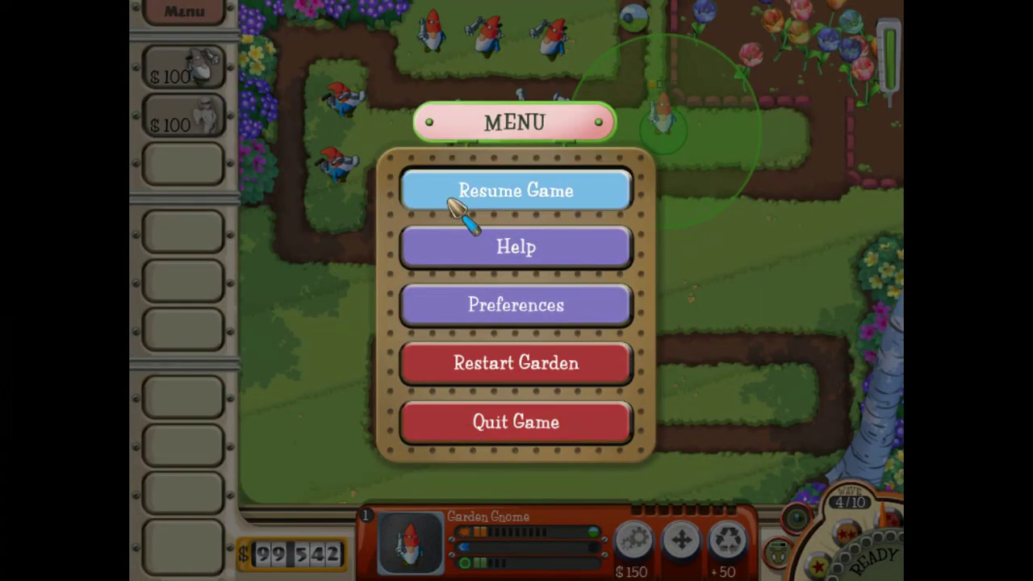
click(457, 212)
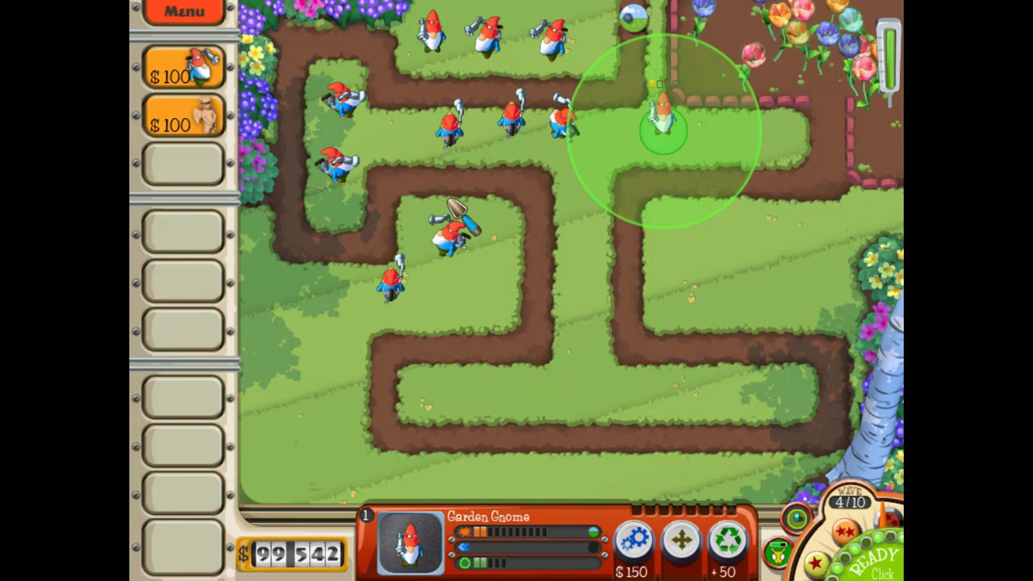
key(alt+Tab)
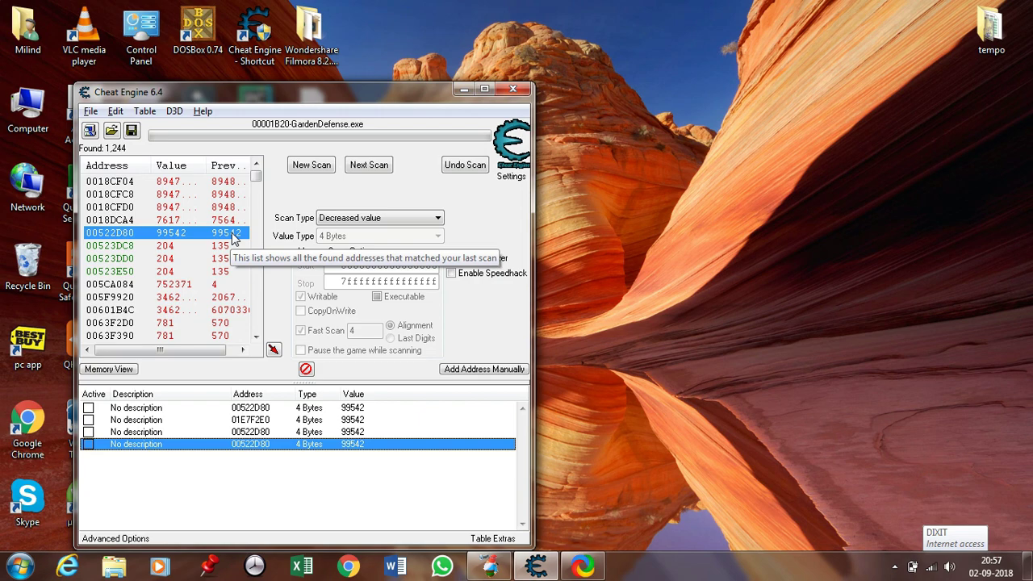
Set the third entry's value to 9 and resume the game to check the money
double_click(353, 434)
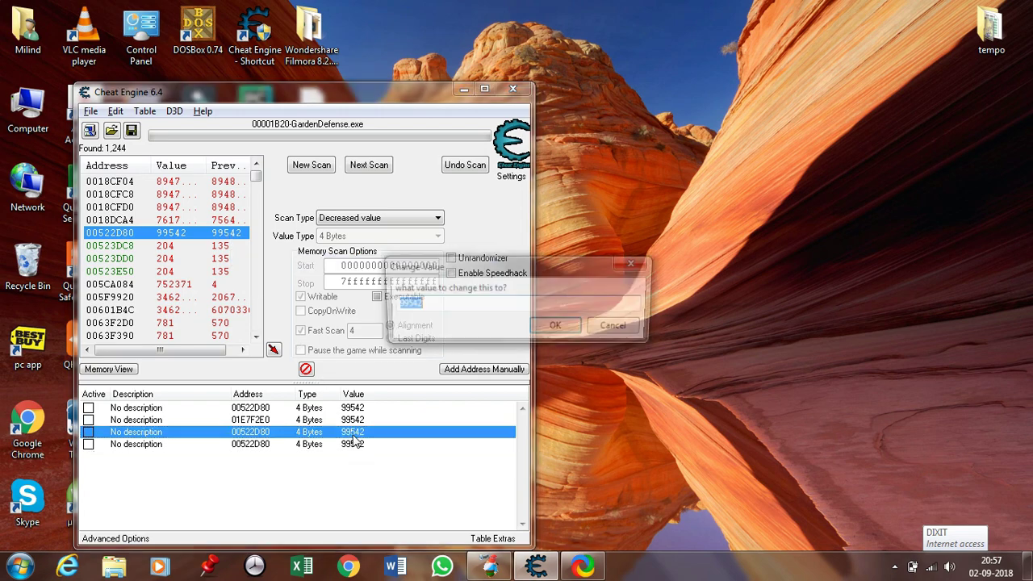
text(9)
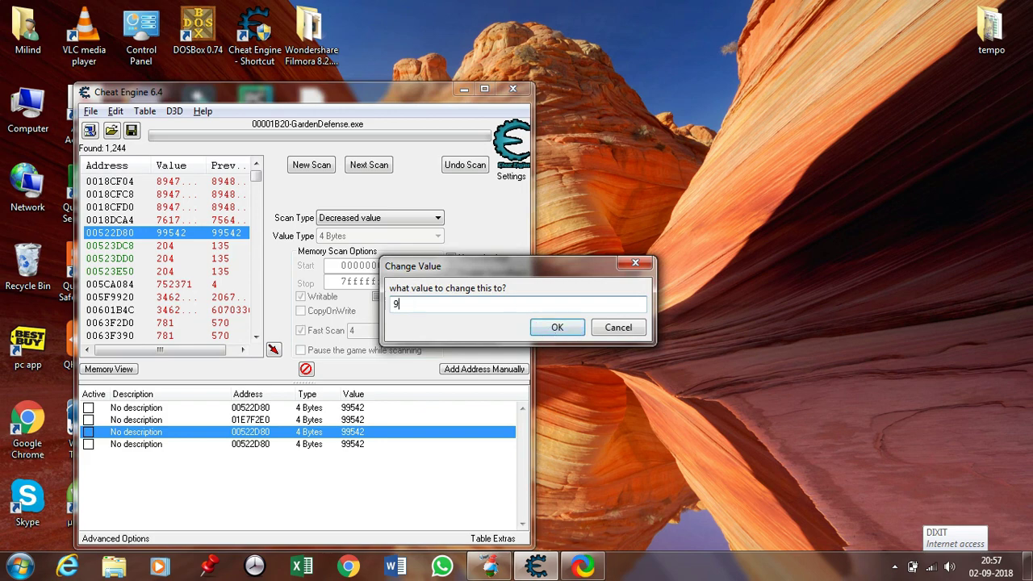
click(557, 328)
click(489, 567)
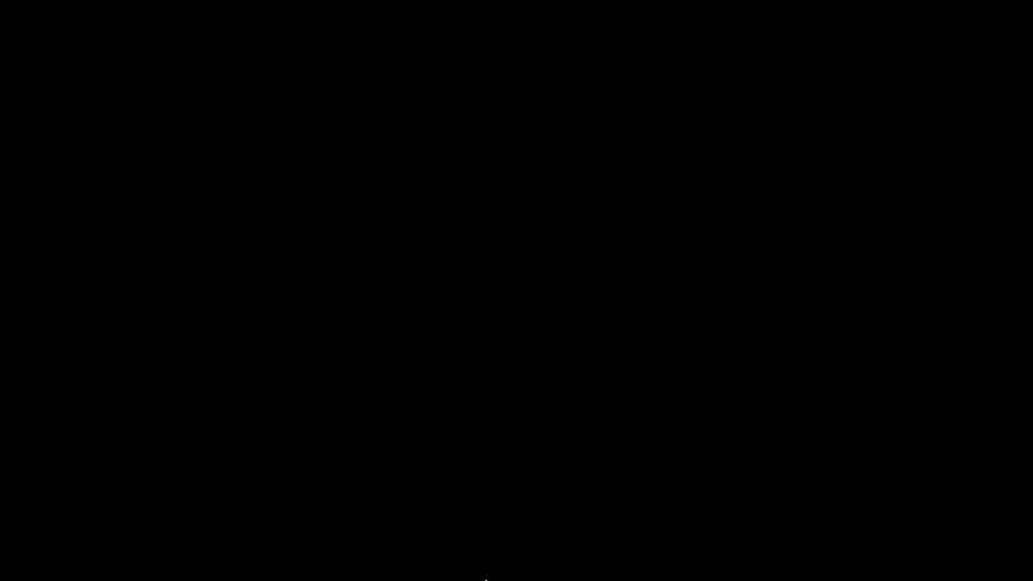
click(475, 186)
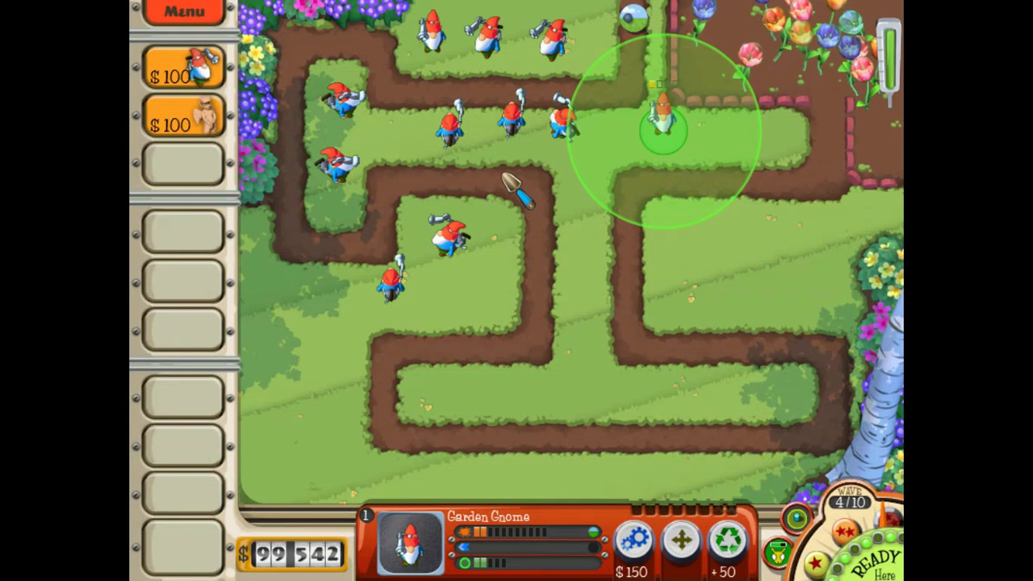
key(alt+Tab)
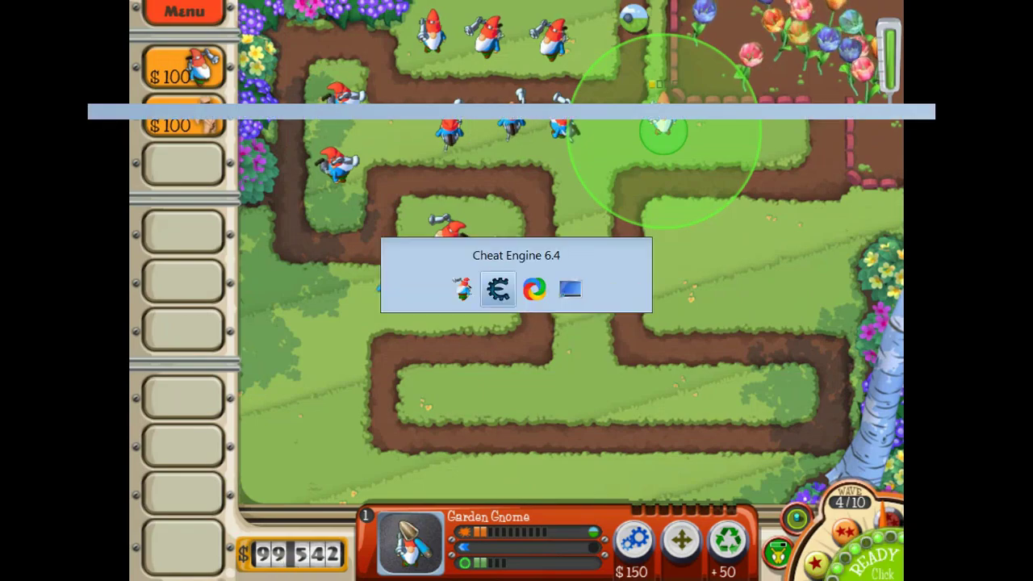
Set entry 01E7F2E0 to 9 and resume the game, where money now shows $00009
double_click(353, 419)
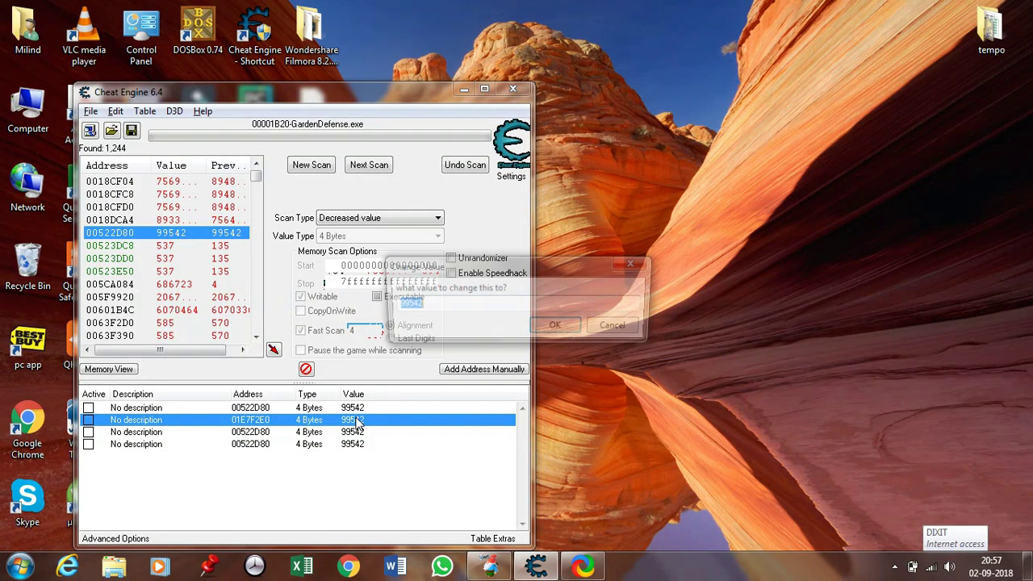
text(9)
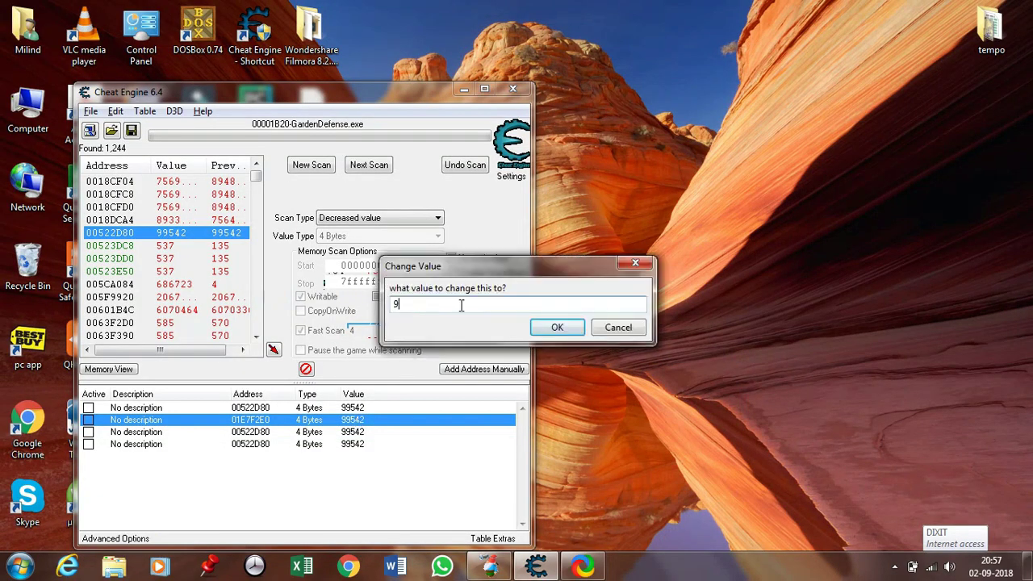
click(581, 322)
key(alt+Tab)
key(alt+Tab)
key(alt+Tab)
key(alt+Tab)
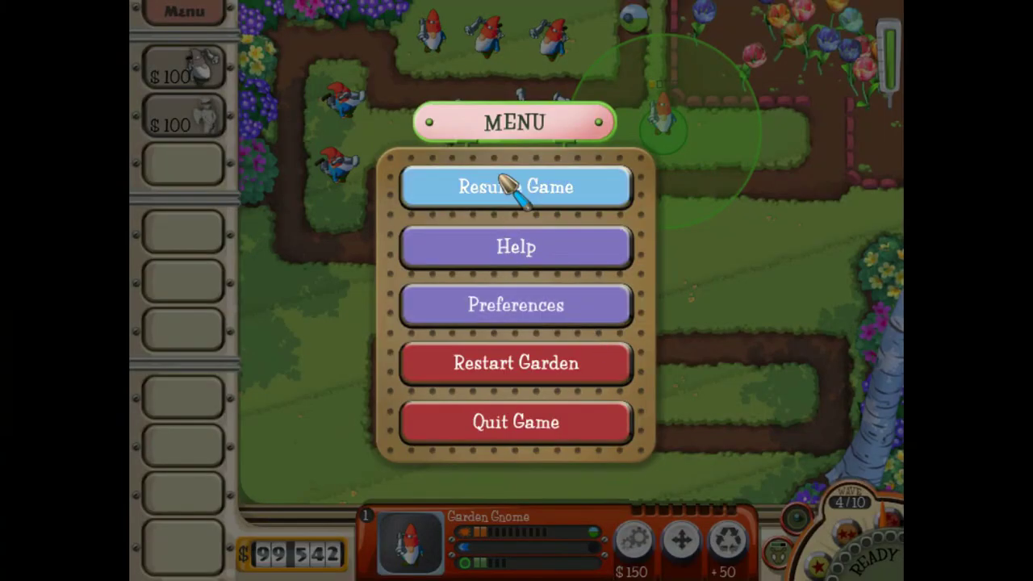
click(509, 186)
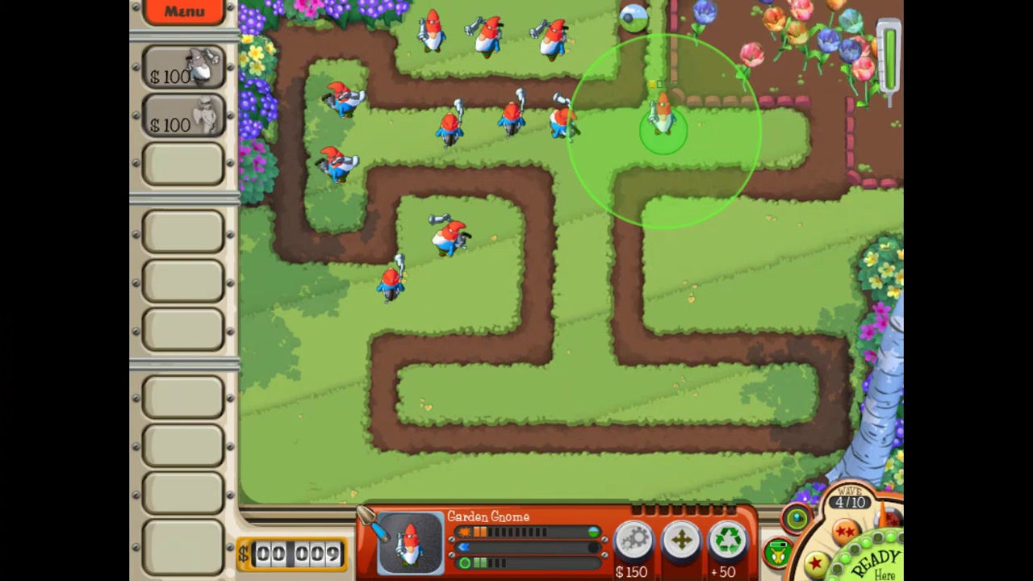
key(alt+Tab)
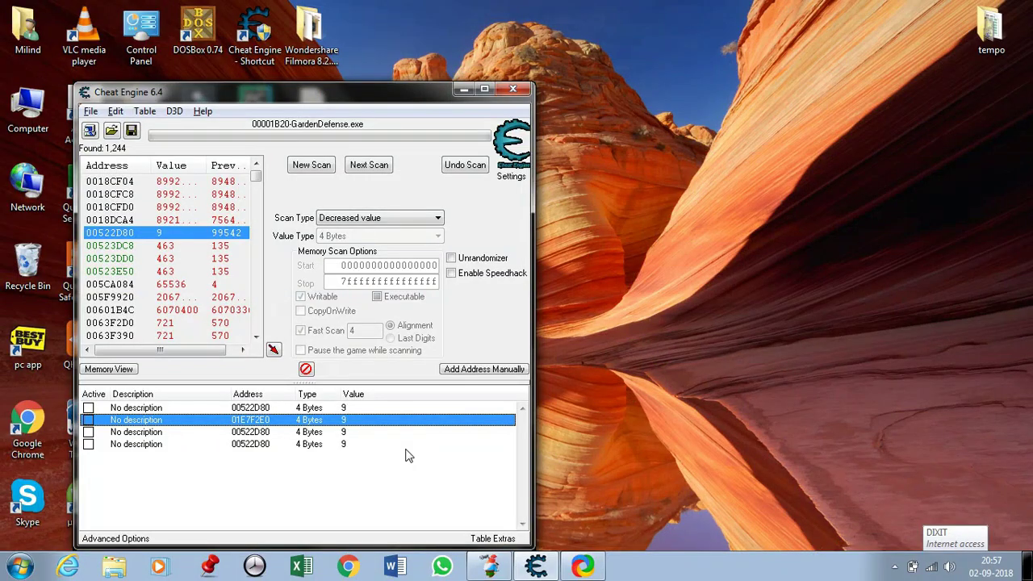
Open the fourth entry's data type setting, leave it unchanged, and reselect entry 01E7F2E0
click(311, 443)
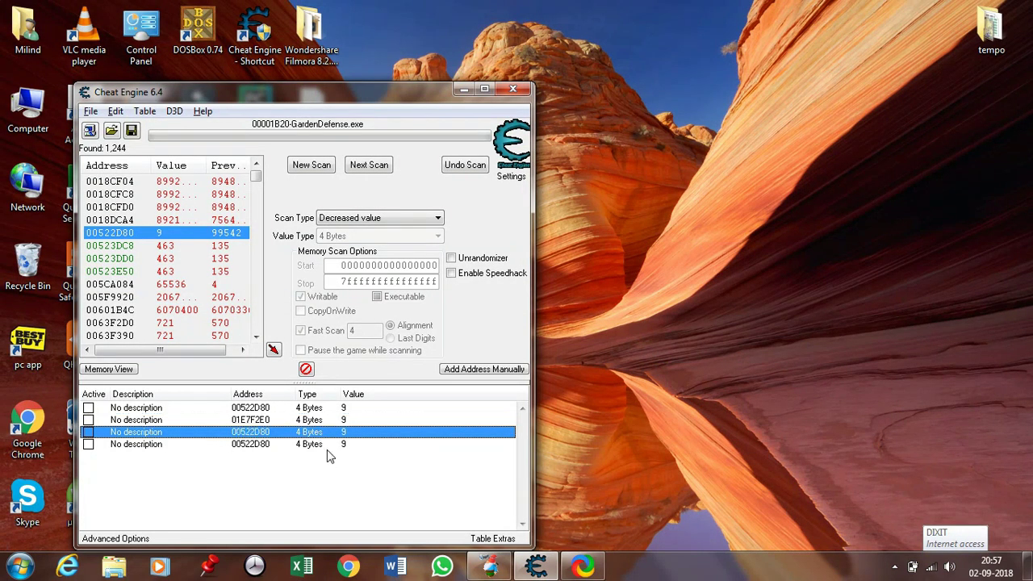
double_click(331, 445)
key(Escape)
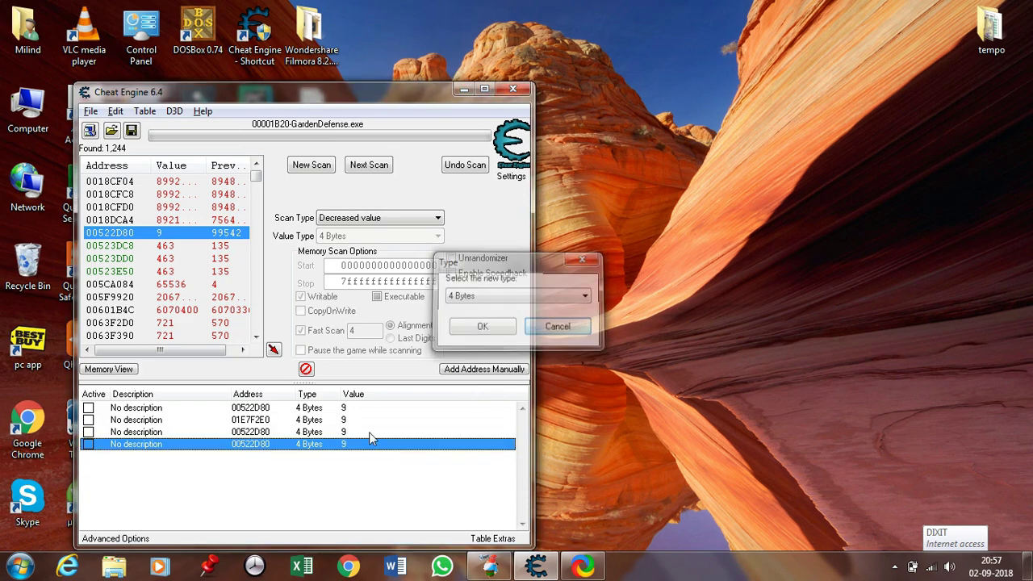
click(340, 421)
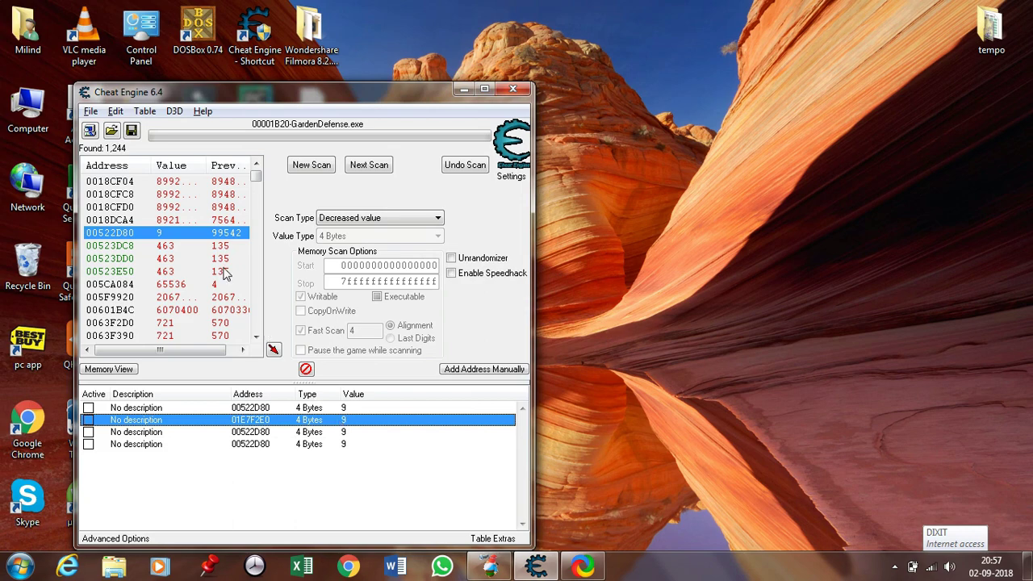
Save the cheat table to the Desktop as GardenDefense.CT
click(132, 132)
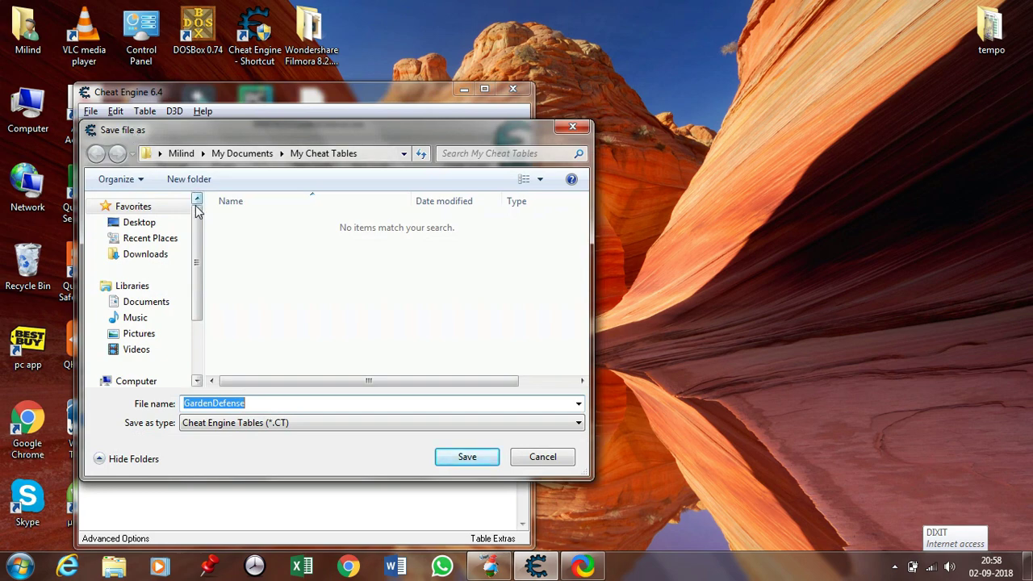
drag(196, 267, 192, 322)
scroll(192, 322, up, 4)
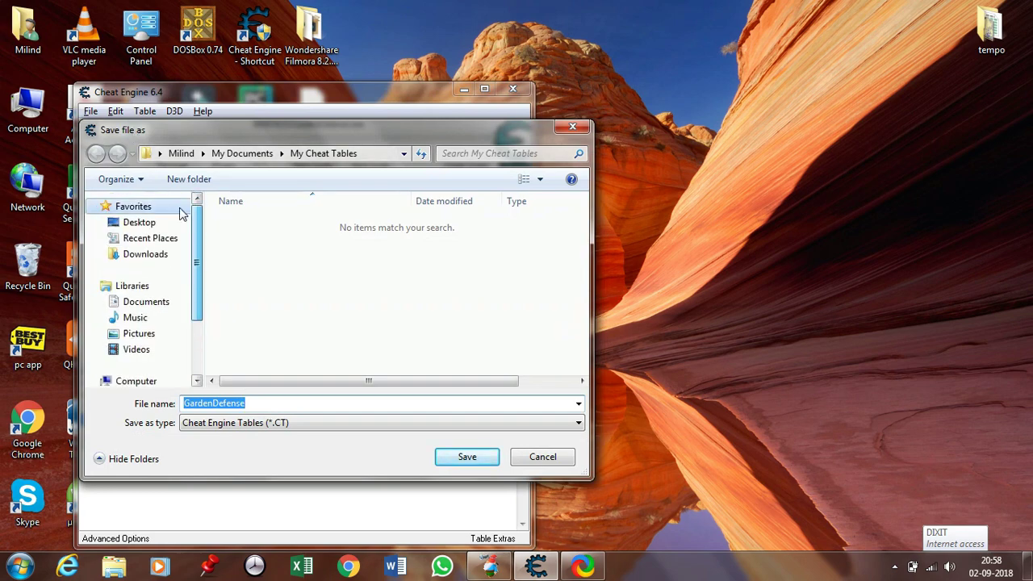
click(171, 223)
click(472, 457)
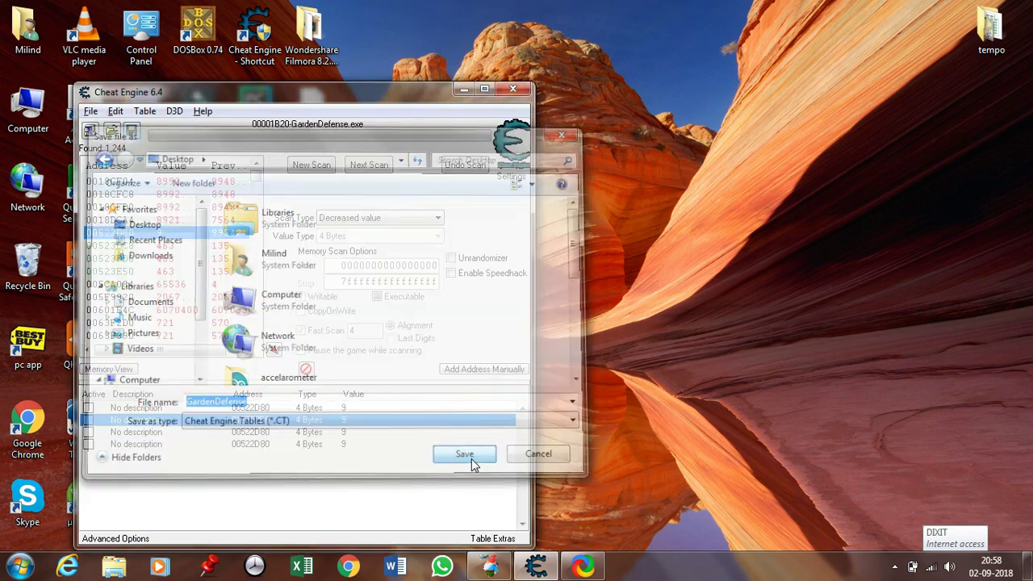
Minimize Cheat Engine to check the desktop, restore it, then close Cheat Engine
click(464, 89)
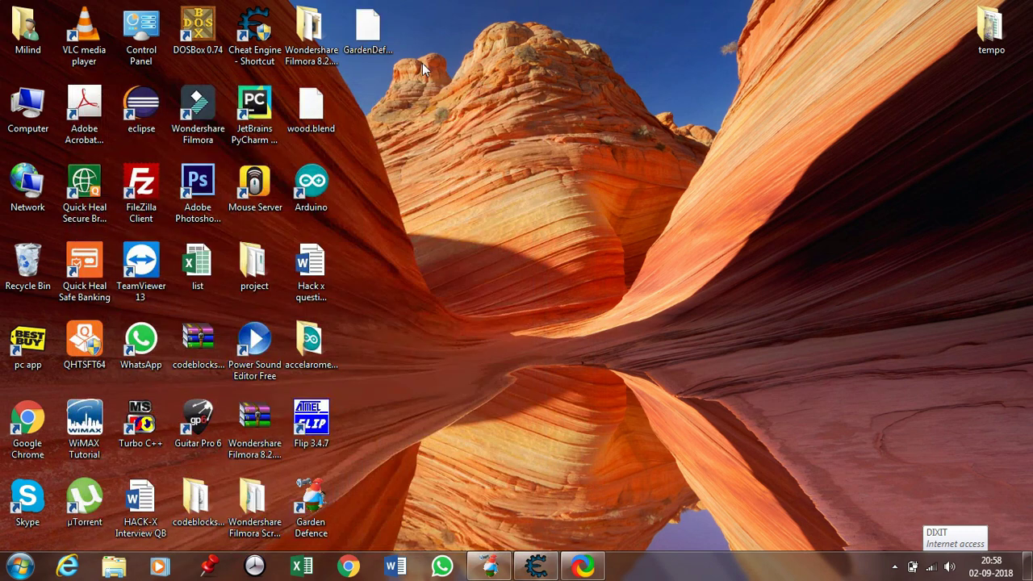
click(536, 565)
click(512, 89)
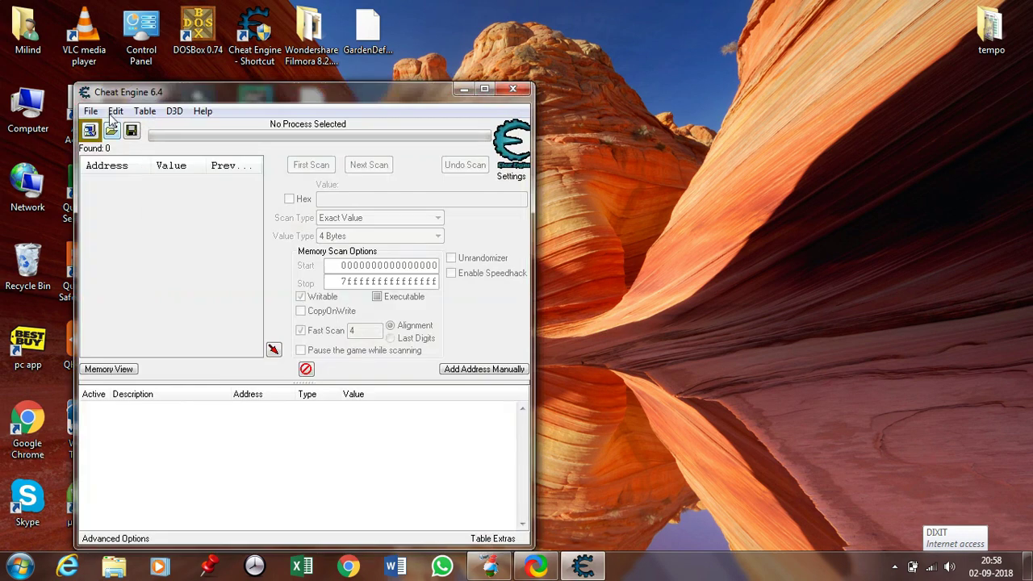
Load GardenDefense.CT from the Desktop and select its 01E7F2E0 entry
click(112, 130)
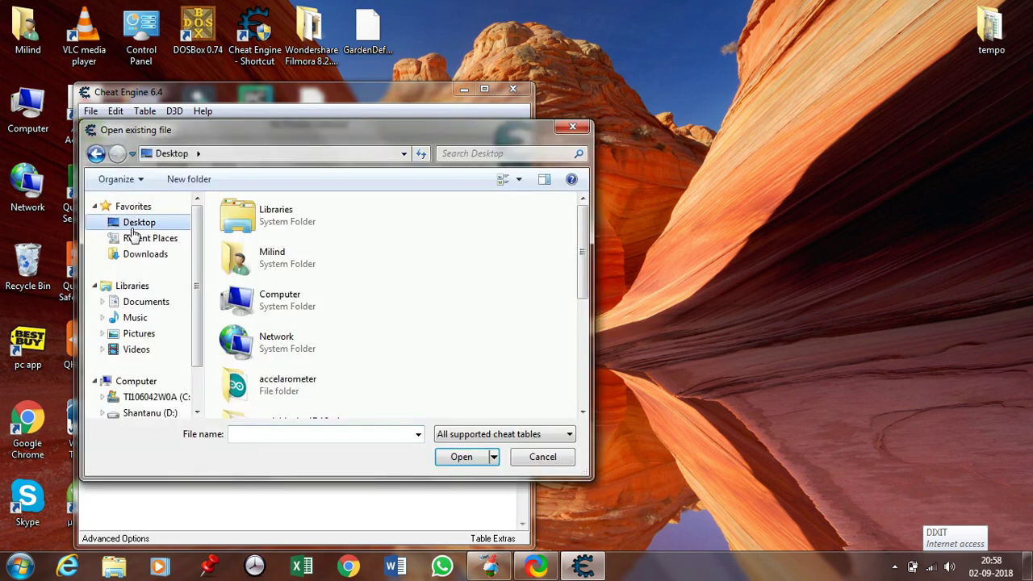
scroll(586, 321, down, 5)
double_click(351, 411)
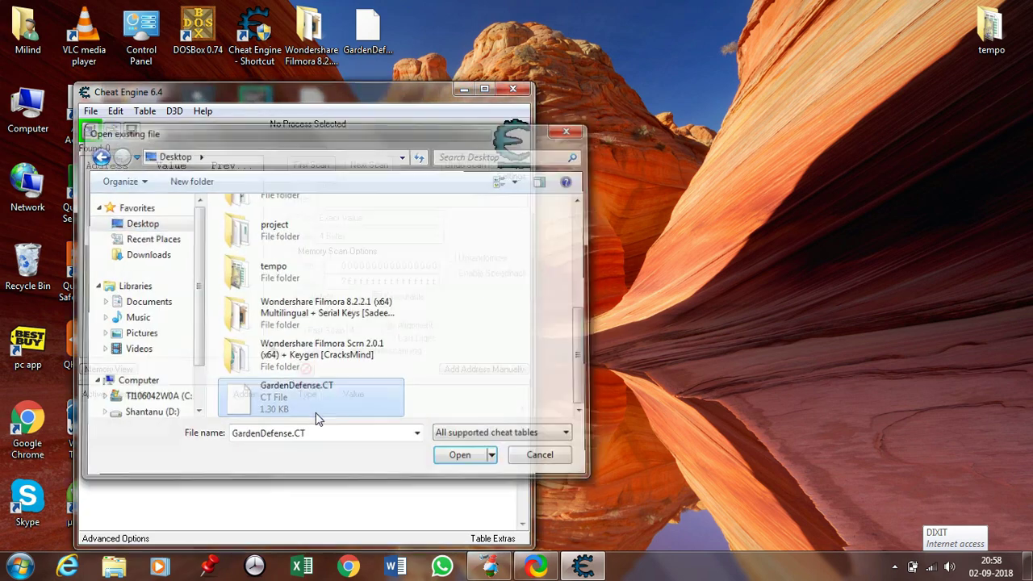
click(301, 423)
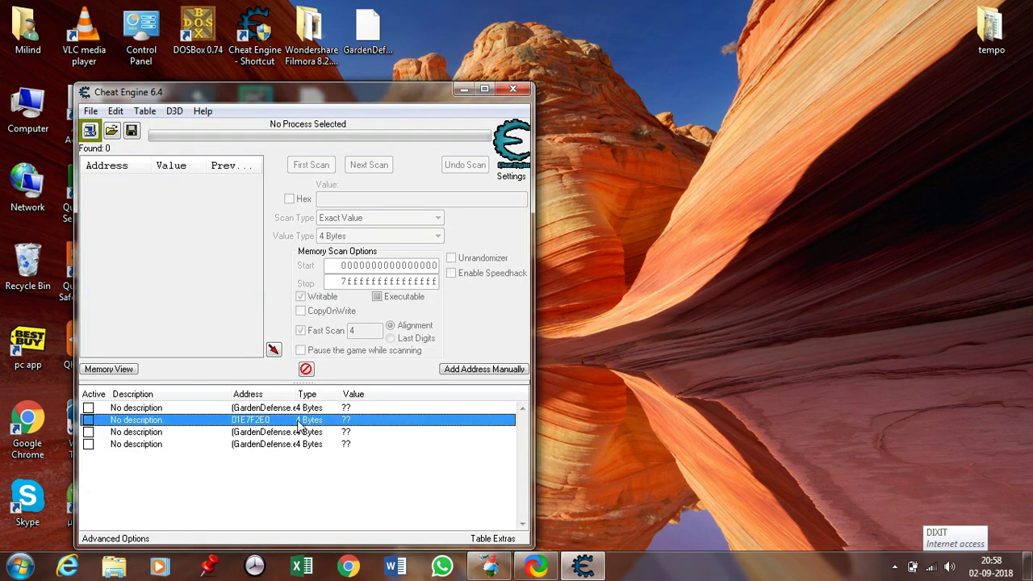